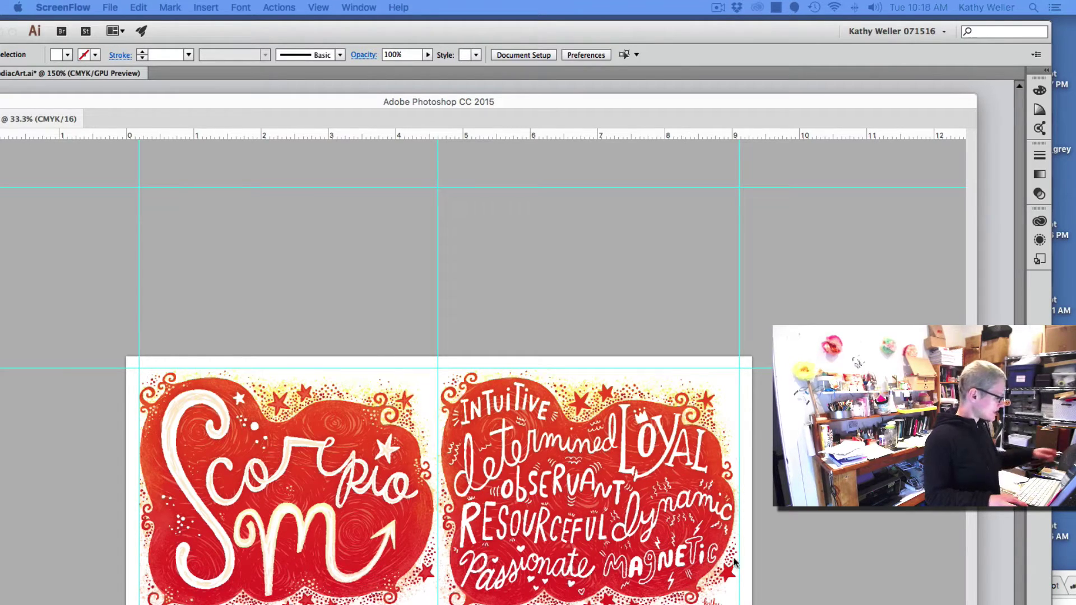
Step: Return to Photoshop and reposition the Scorpio document window so the whole artwork shows
left_click(385, 71)
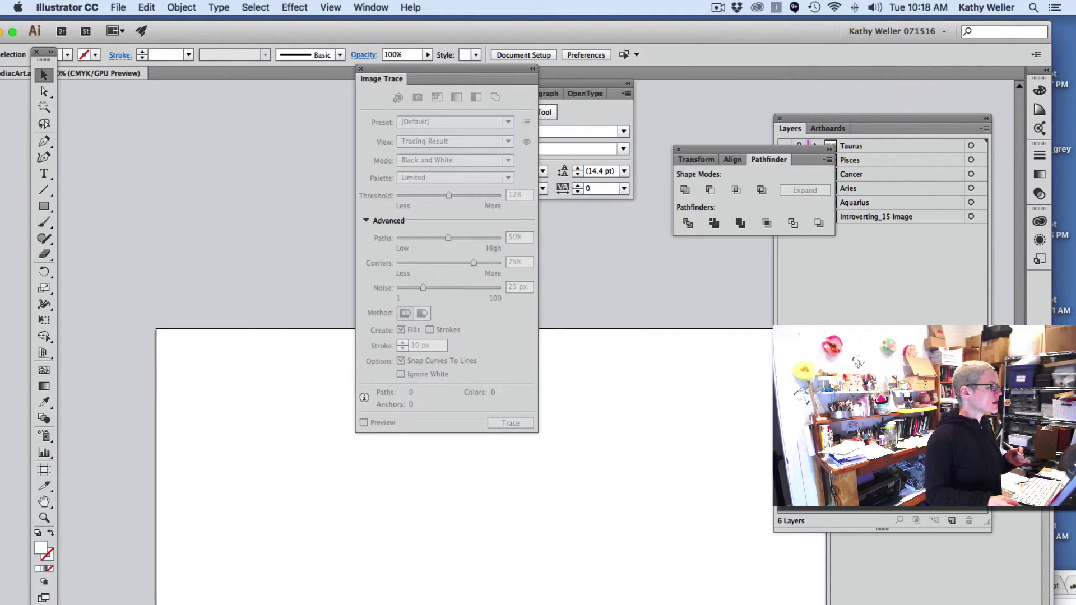
key("super+Tab")
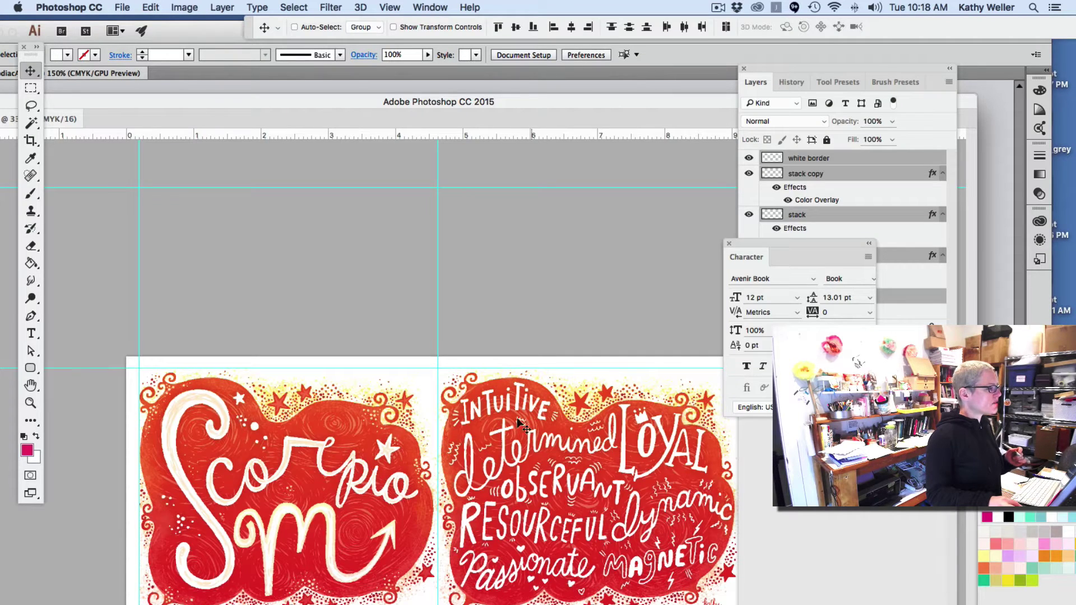
left_click_drag(373, 102, 315, 57)
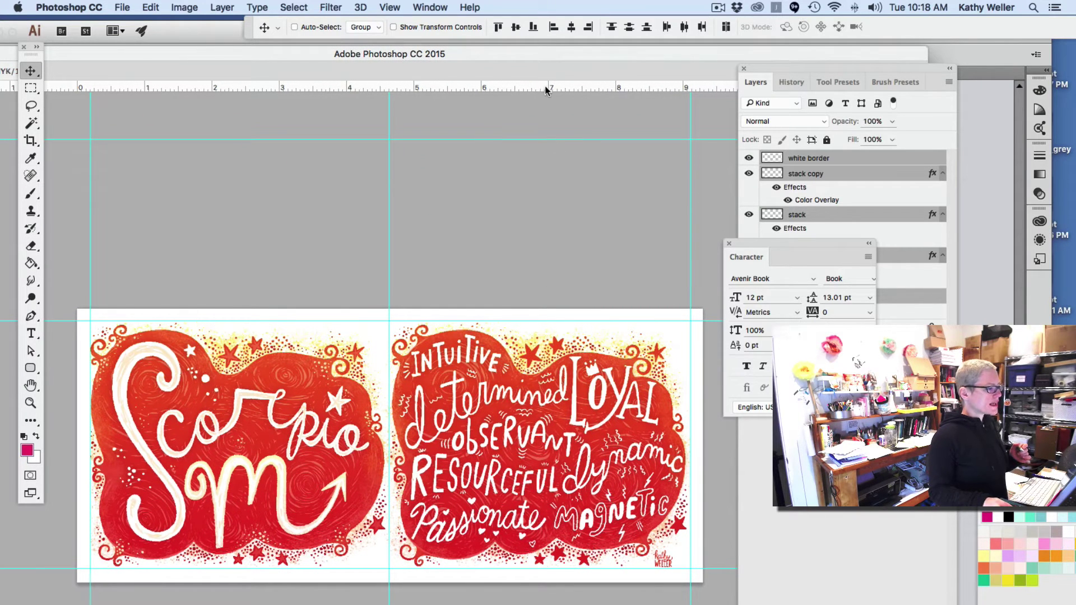
left_click_drag(563, 55, 563, 52)
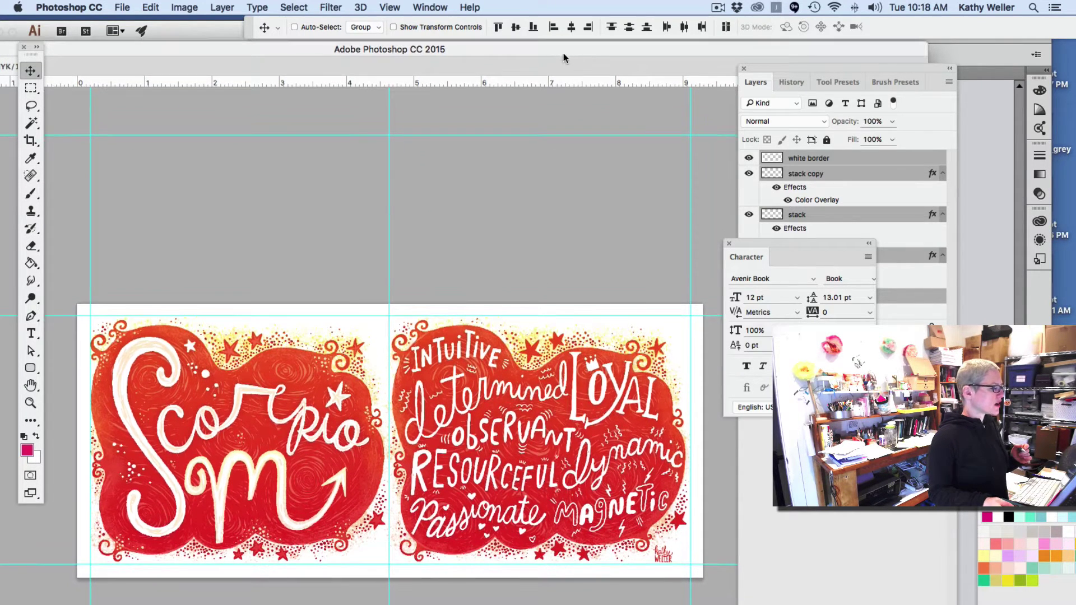
Step: Hide the stack layer, show the scorpio back group, and hide the white Background layer
left_click(888, 163)
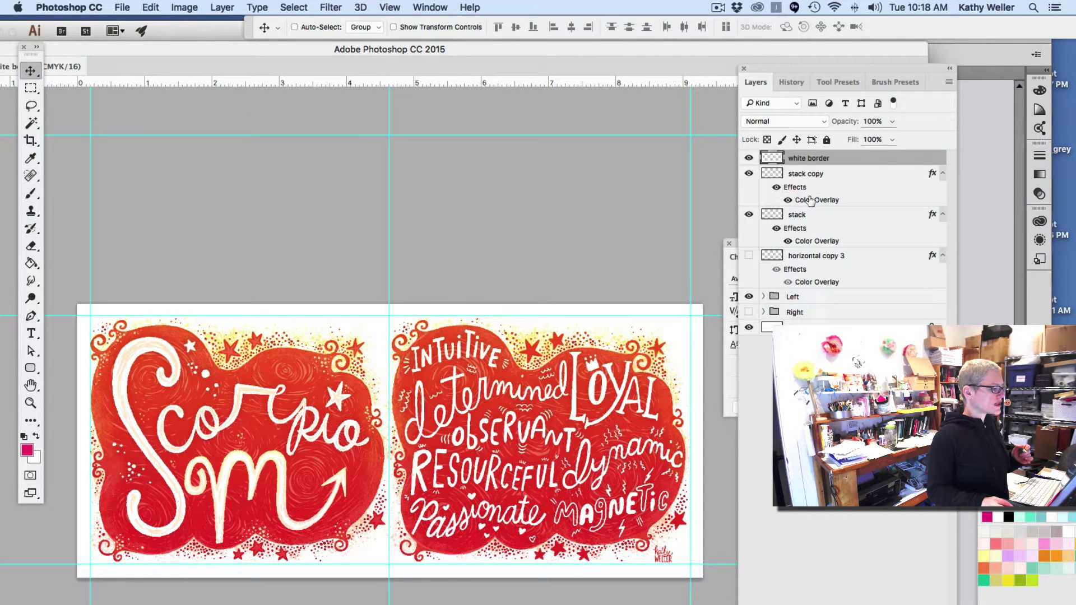
left_click(748, 215)
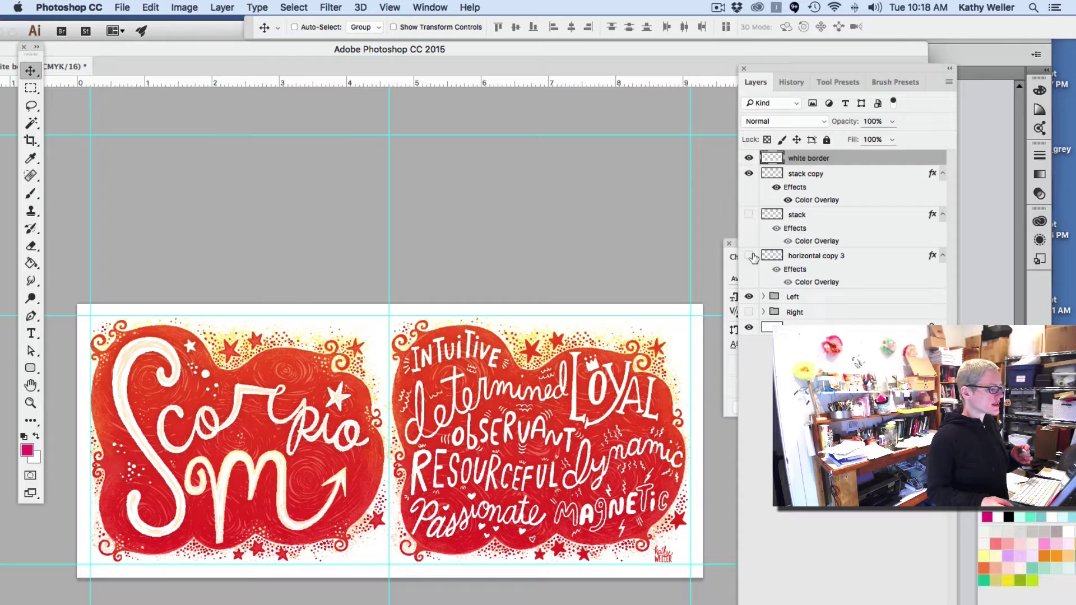
left_click(764, 297)
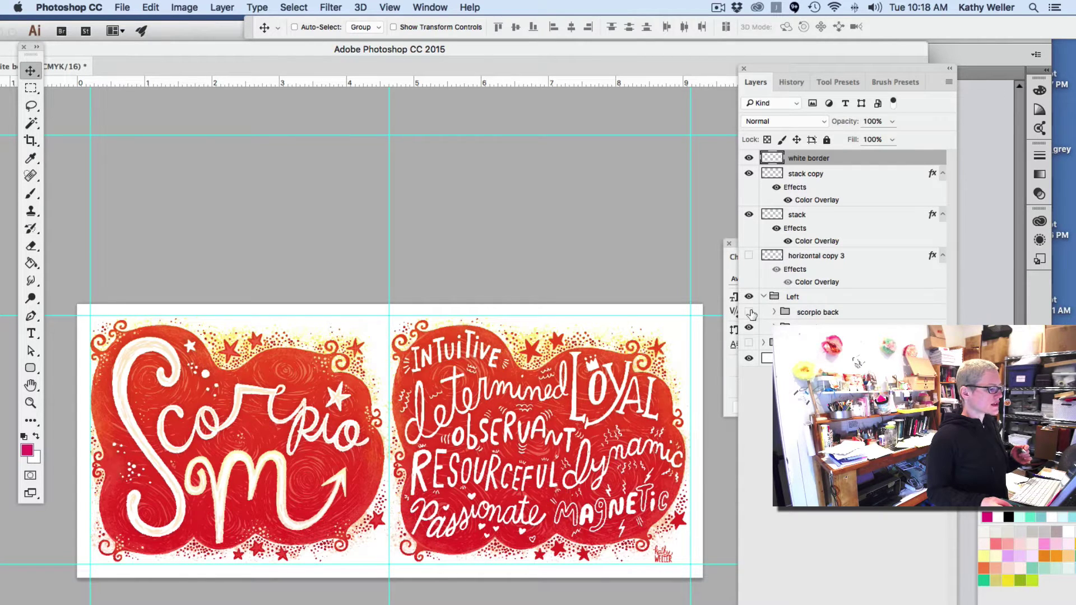
left_click(752, 314)
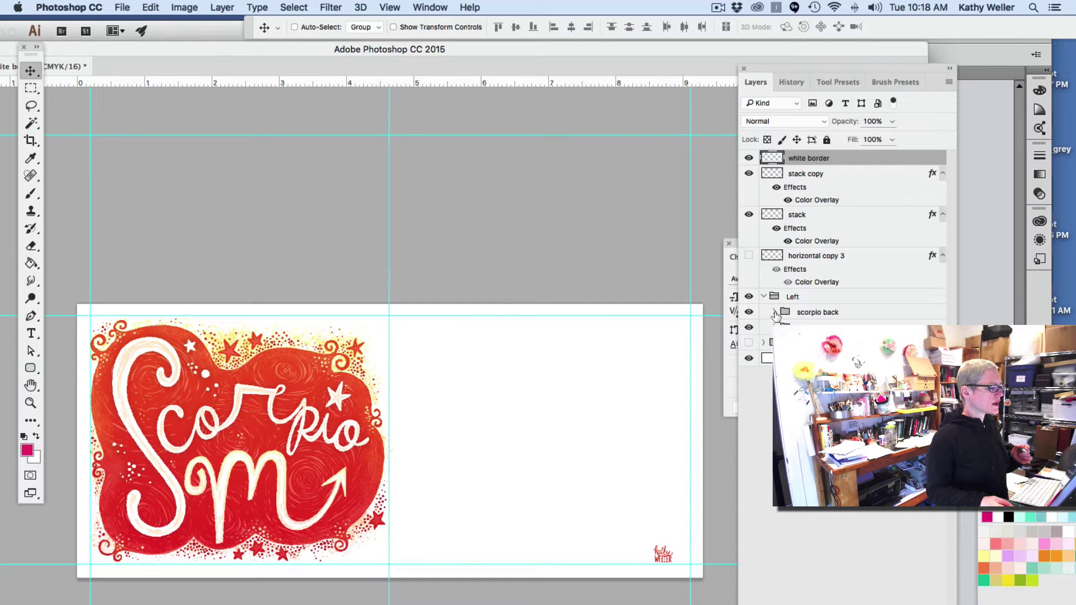
left_click(774, 312)
left_click(774, 314)
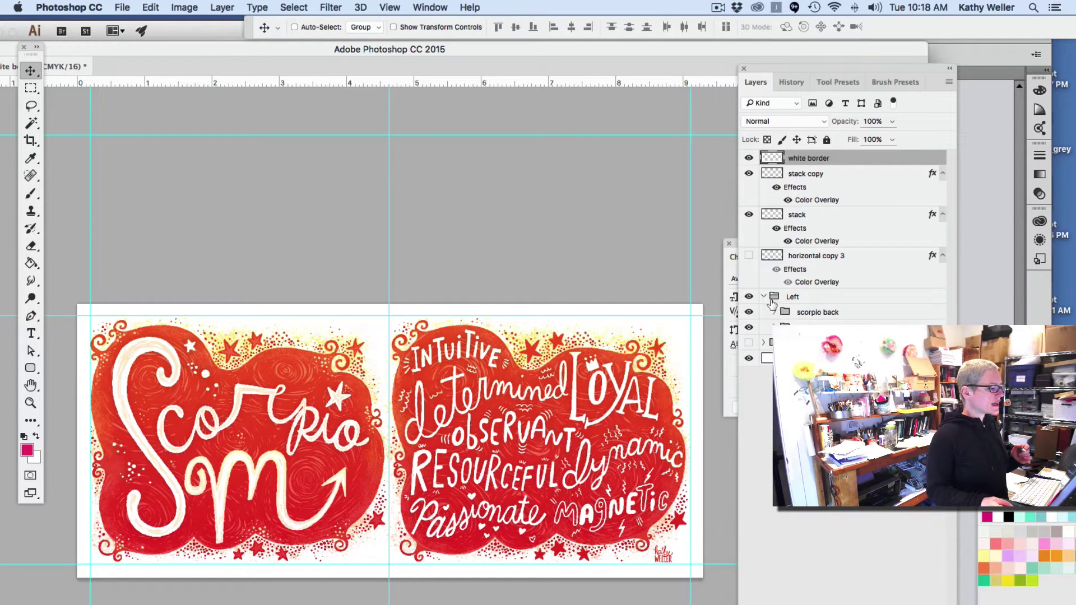
left_click(764, 297)
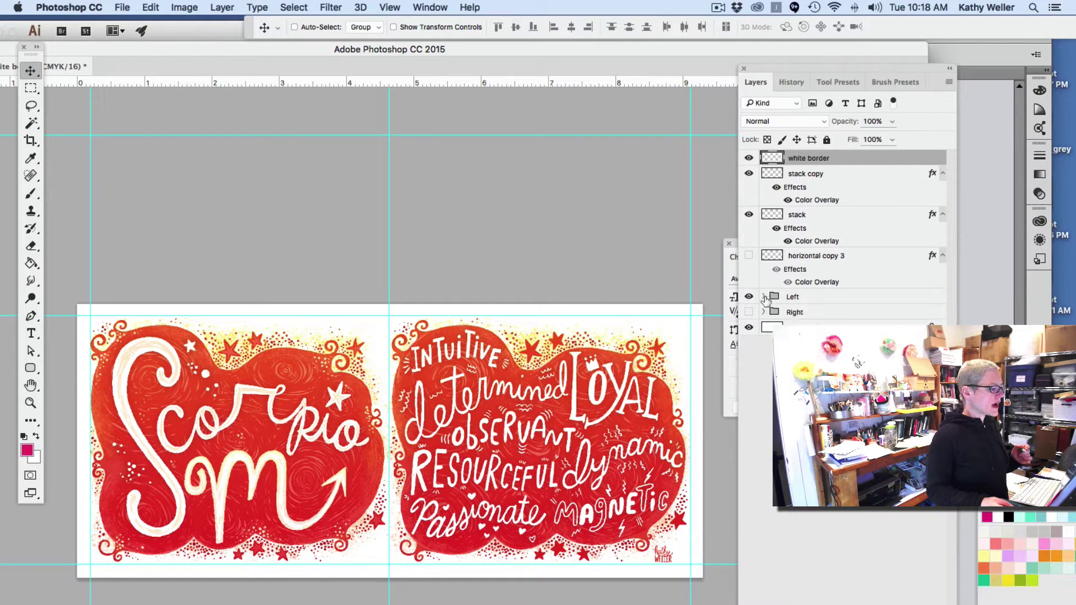
left_click(750, 329)
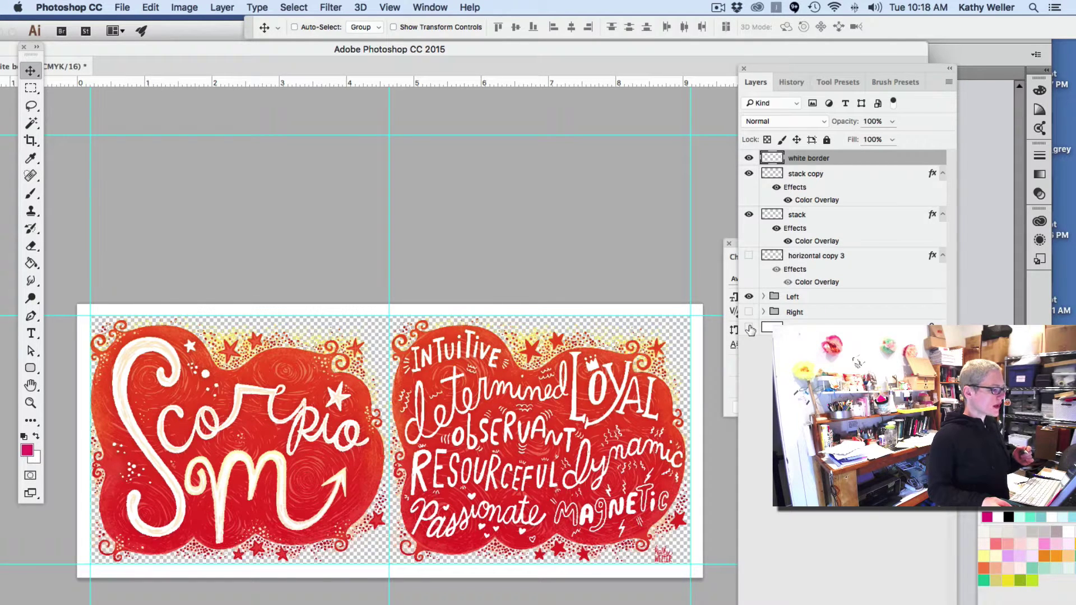
Step: Hide white border, merge stack copy, stack and the Left group into one layer, then select all
left_click(748, 158)
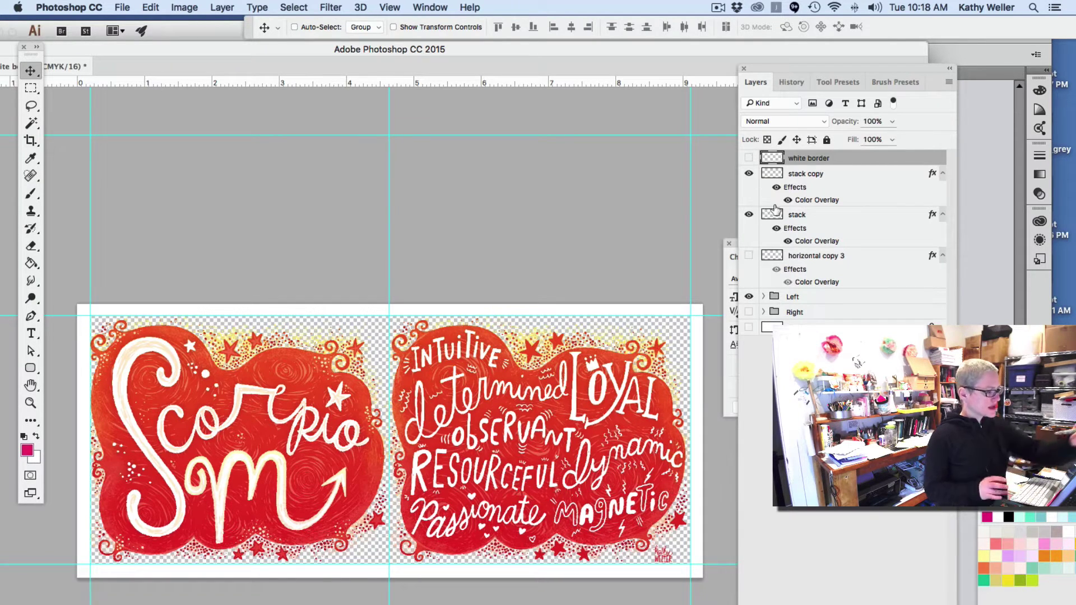
left_click(814, 178)
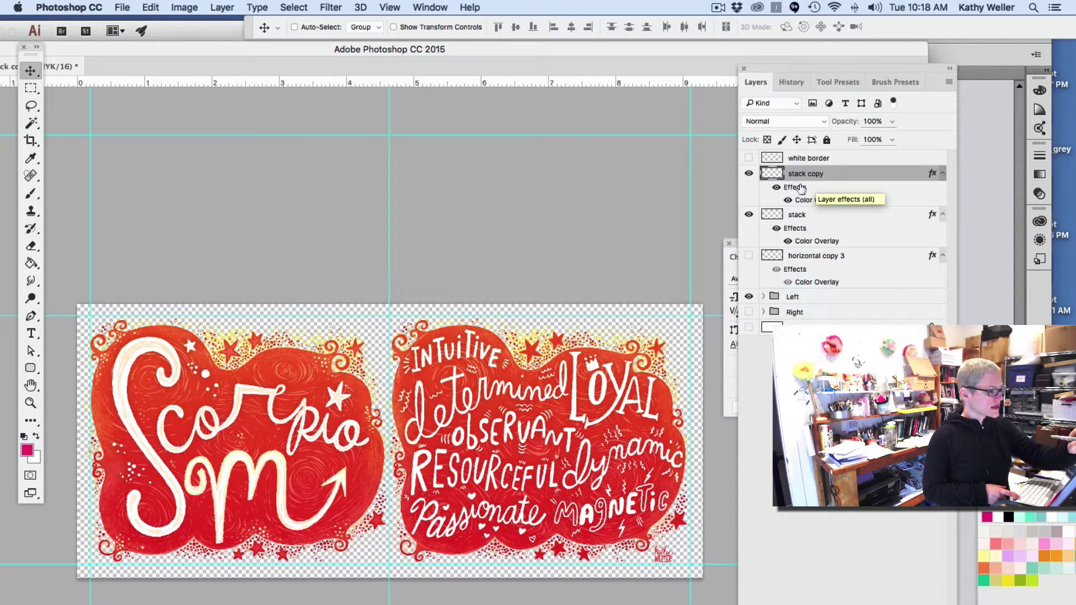
left_click(793, 218, "shift")
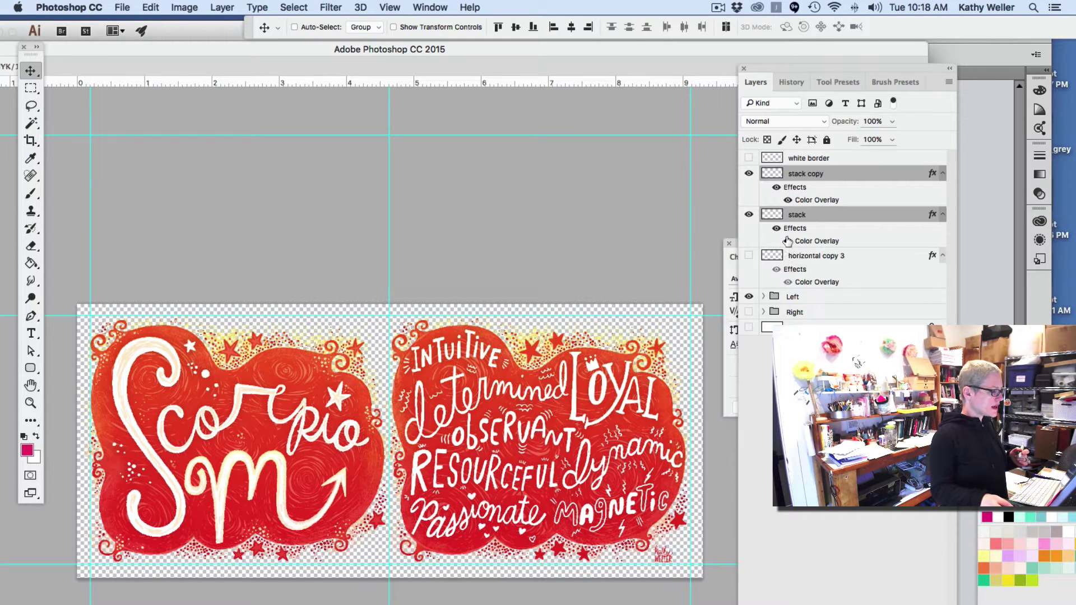
left_click(790, 298, "shift")
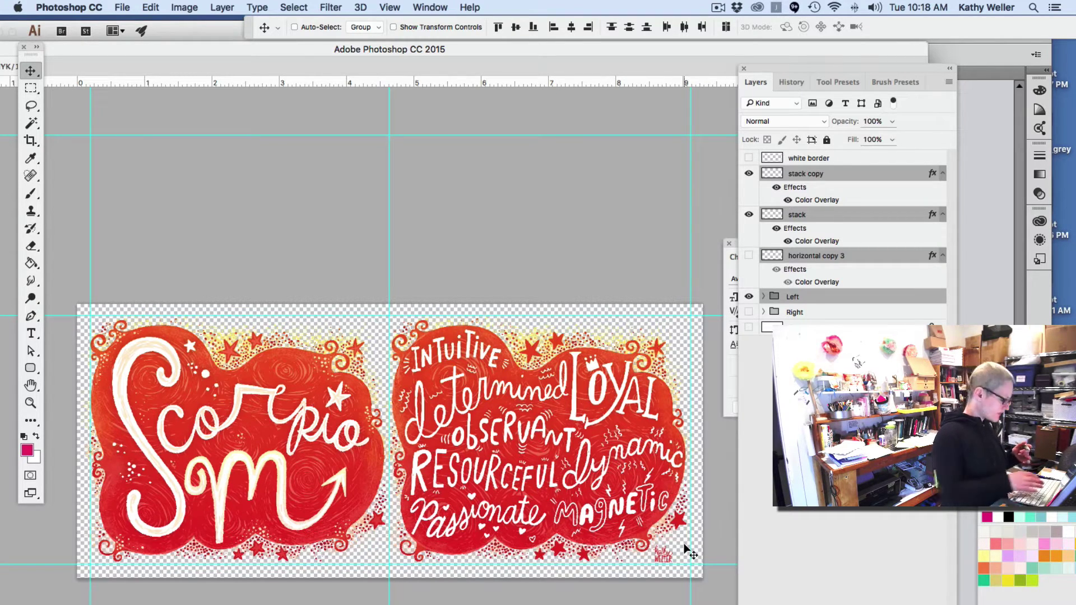
key("super+e")
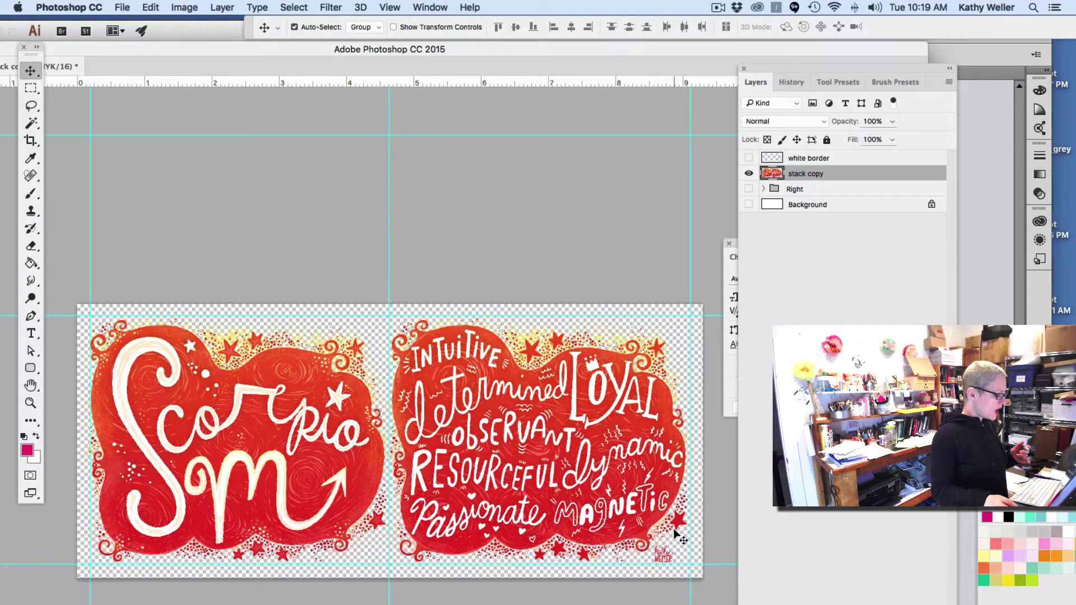
key("super+a")
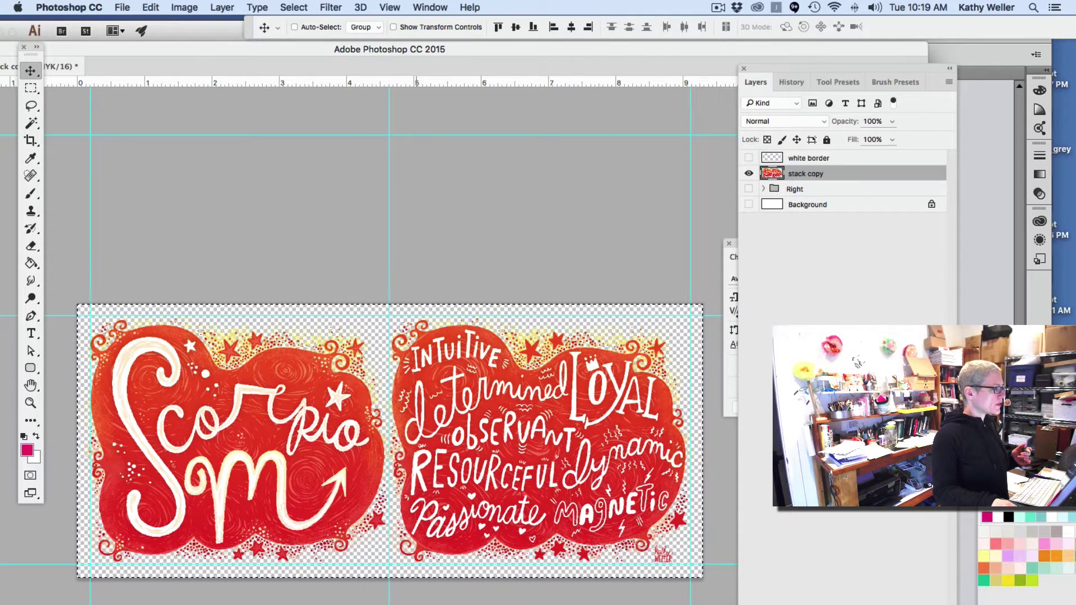
Step: Back in Illustrator, add a new top layer in the Layers panel named 'Scorpio'
key("super+Tab")
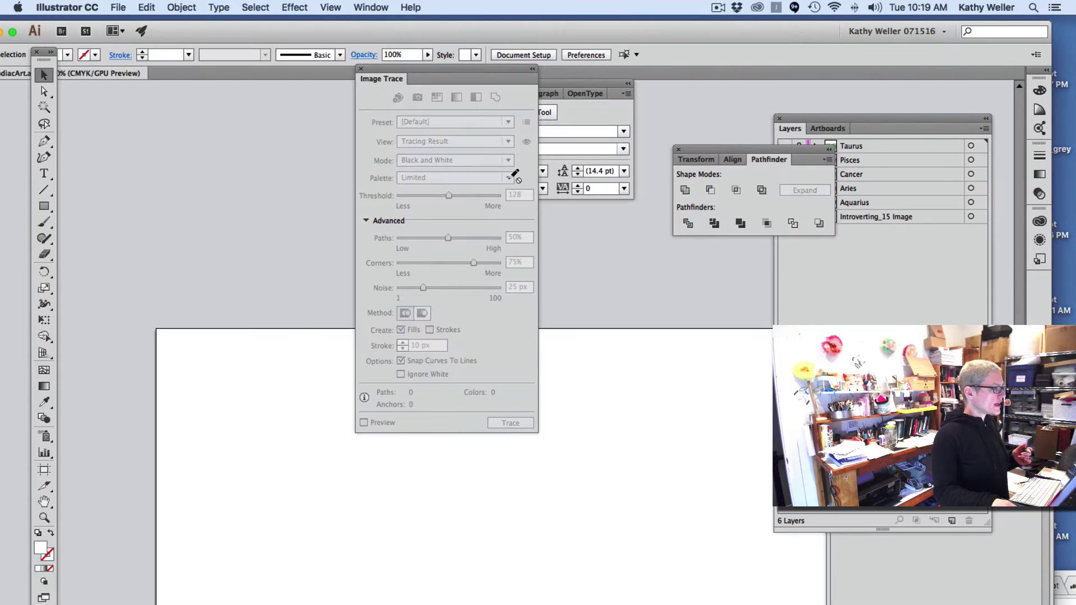
left_click_drag(389, 39, 327, 32)
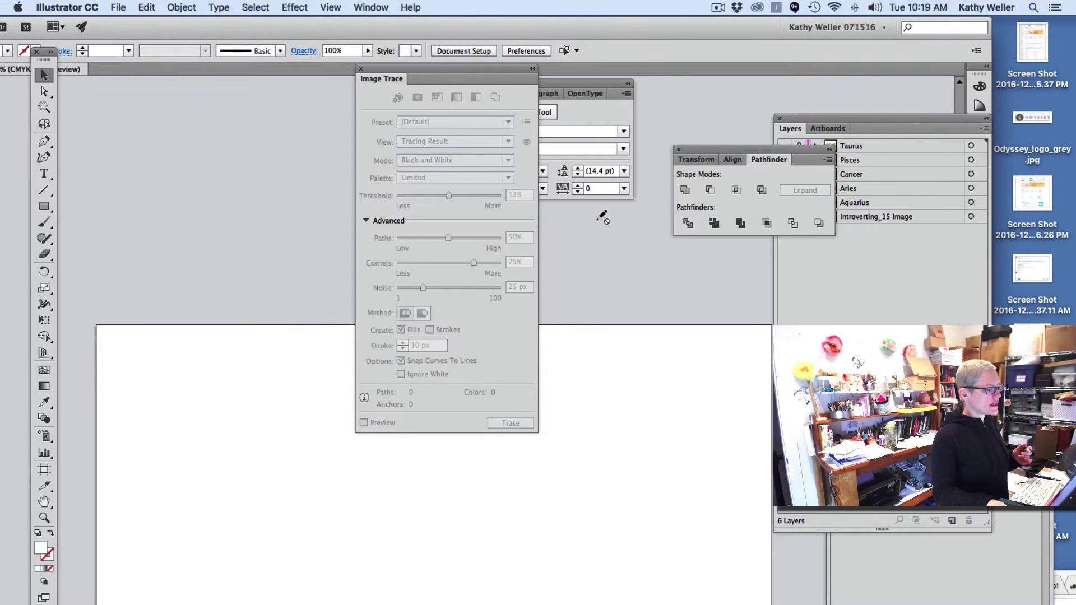
left_click(877, 250)
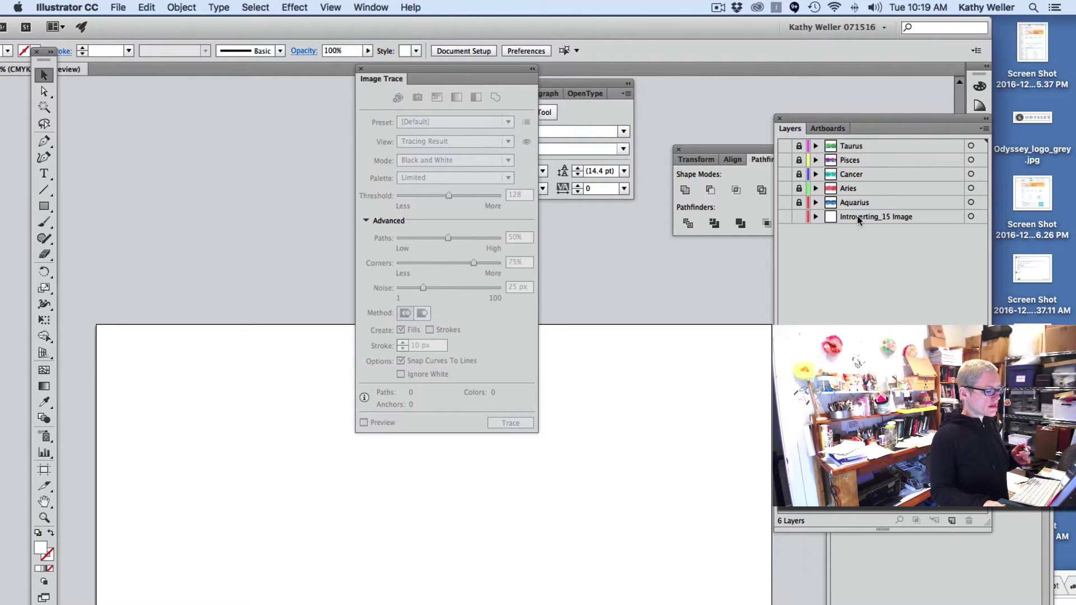
left_click(952, 524)
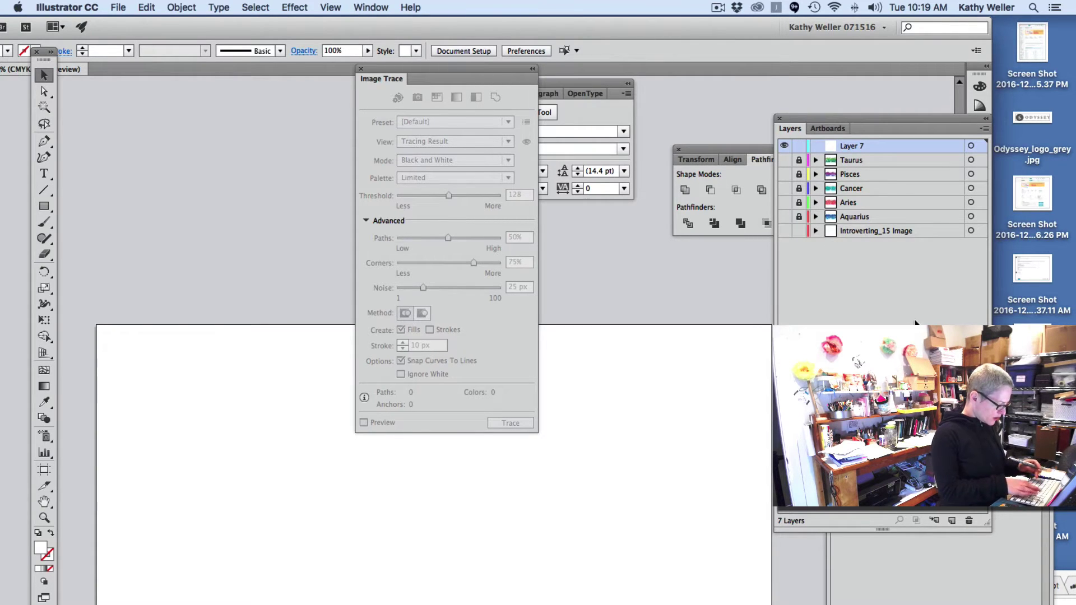
double_click(853, 146)
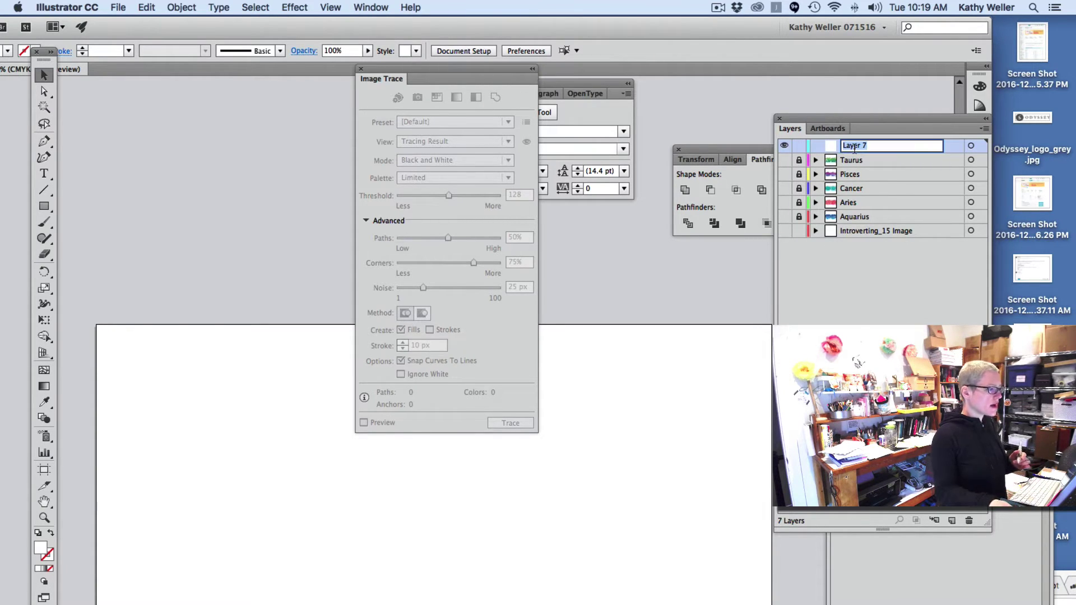
type("Scorpio")
key("Return")
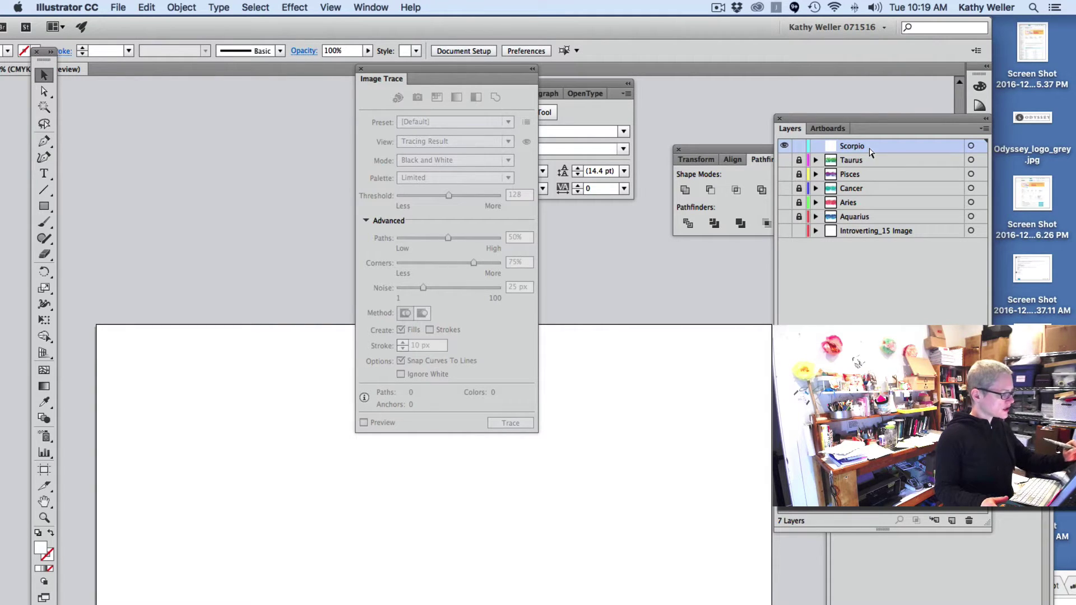
Step: Paste the Scorpio lettering image, drag it onto the artboard, and browse Object > Image Trace without tracing
key("super+v")
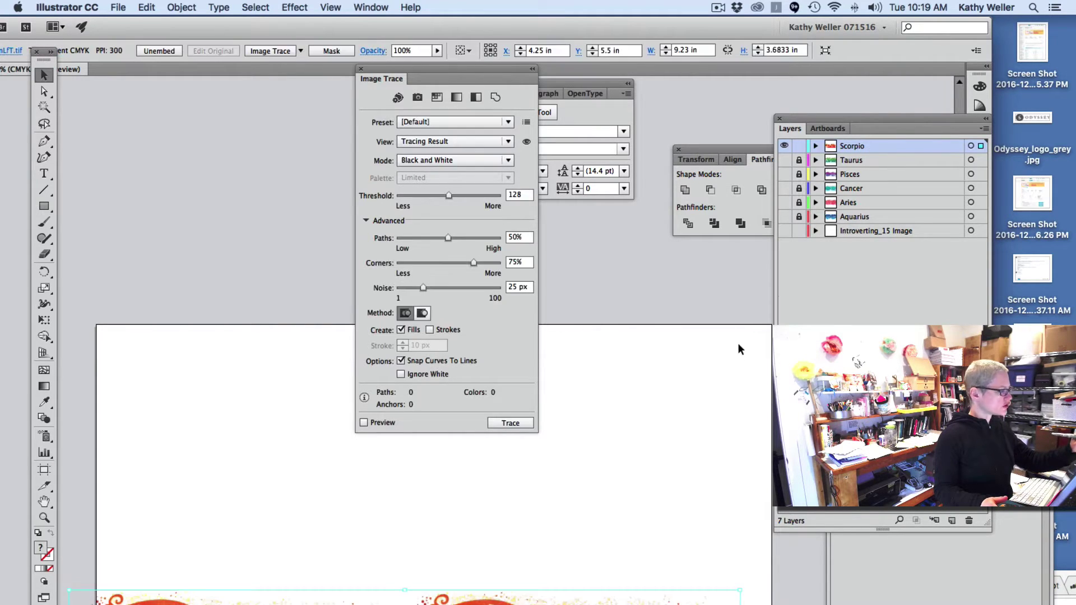
left_click_drag(213, 604, 241, 405)
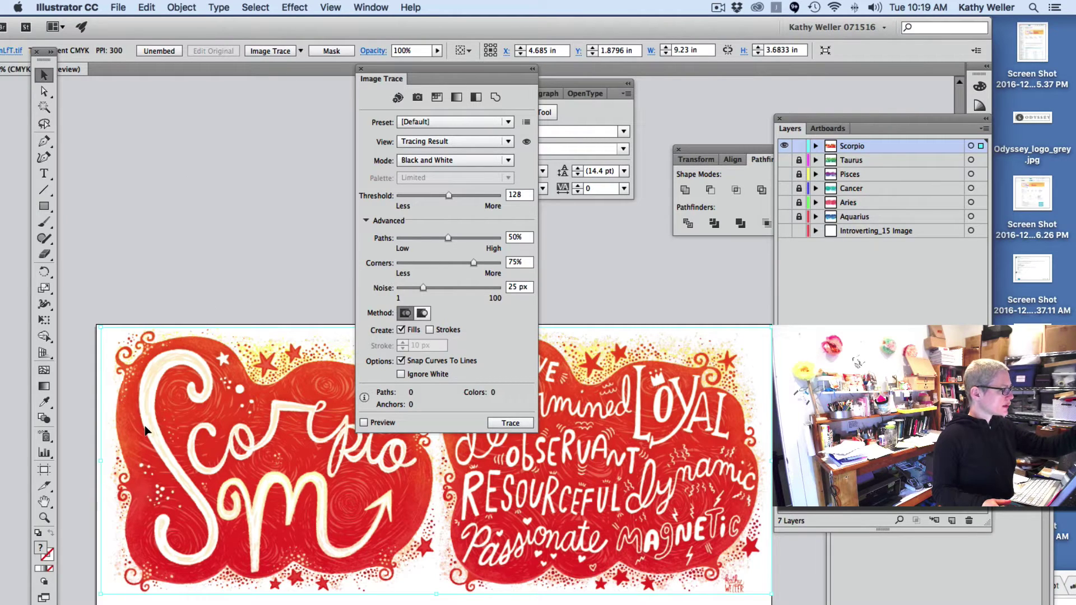
left_click(147, 8)
mouse_move(168, 6)
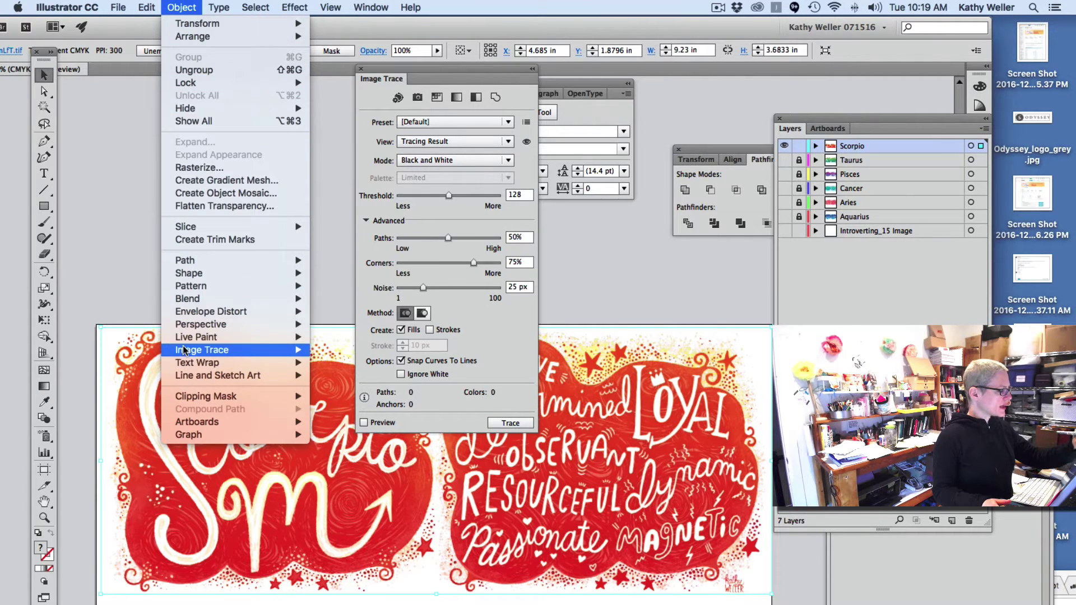
mouse_move(184, 350)
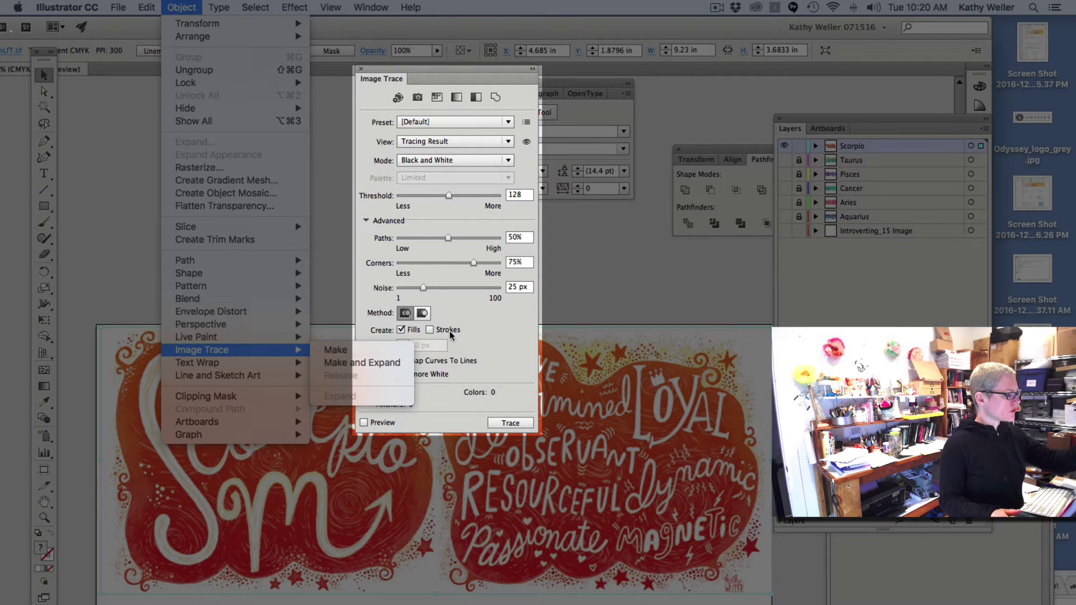
key("Escape")
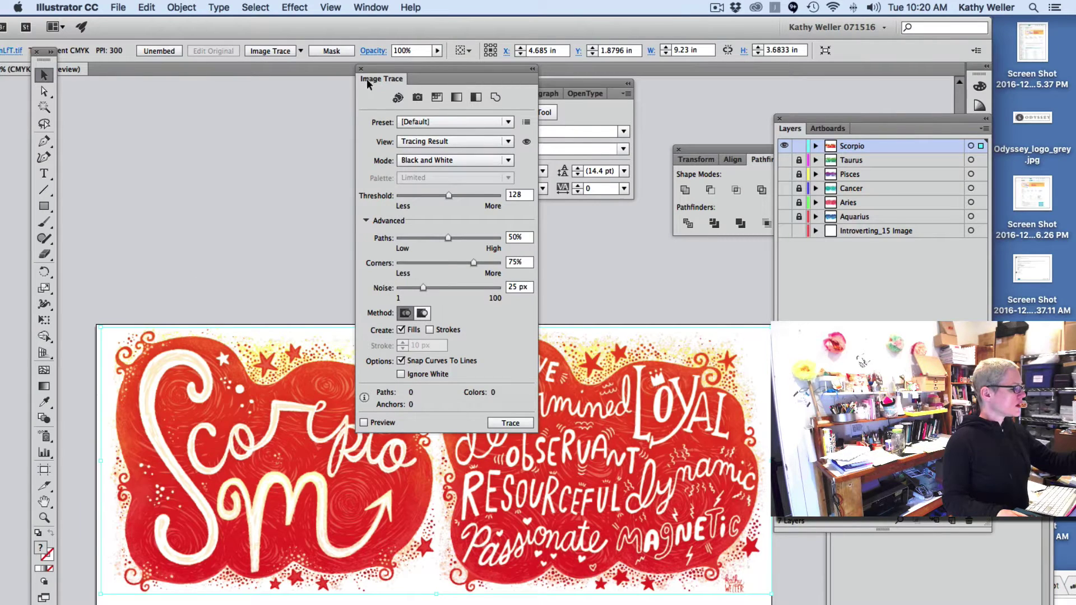
left_click_drag(385, 88, 297, 101)
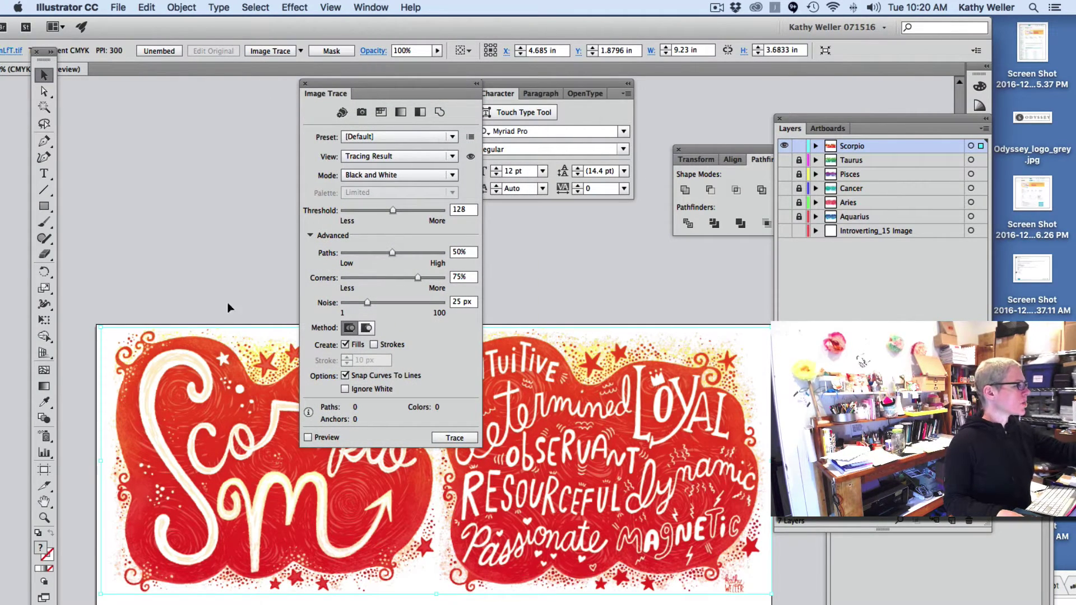
left_click_drag(322, 85, 340, 93)
left_click(367, 8)
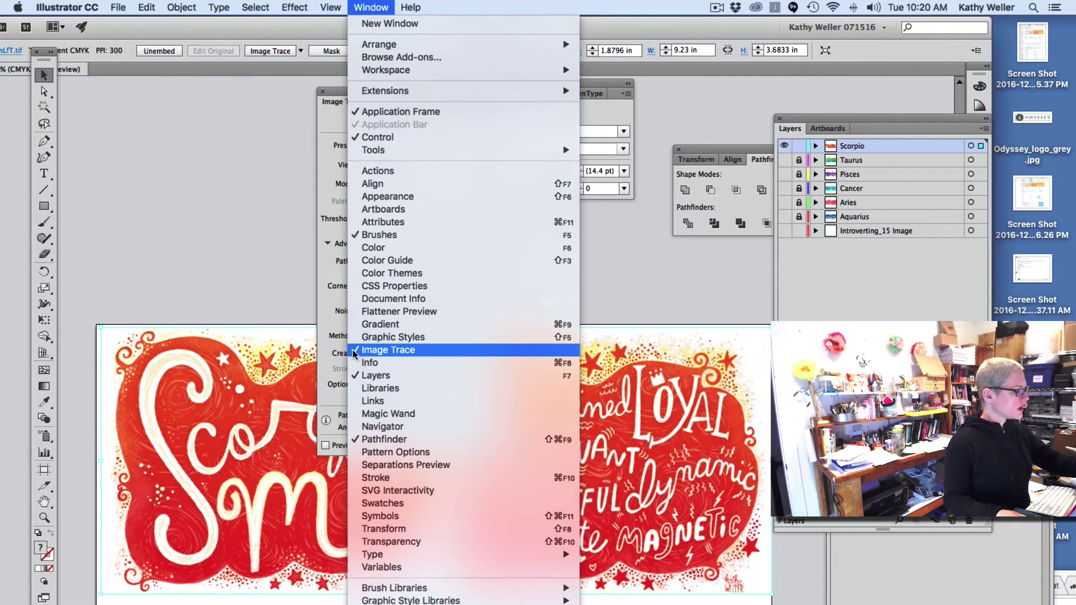
left_click(370, 351)
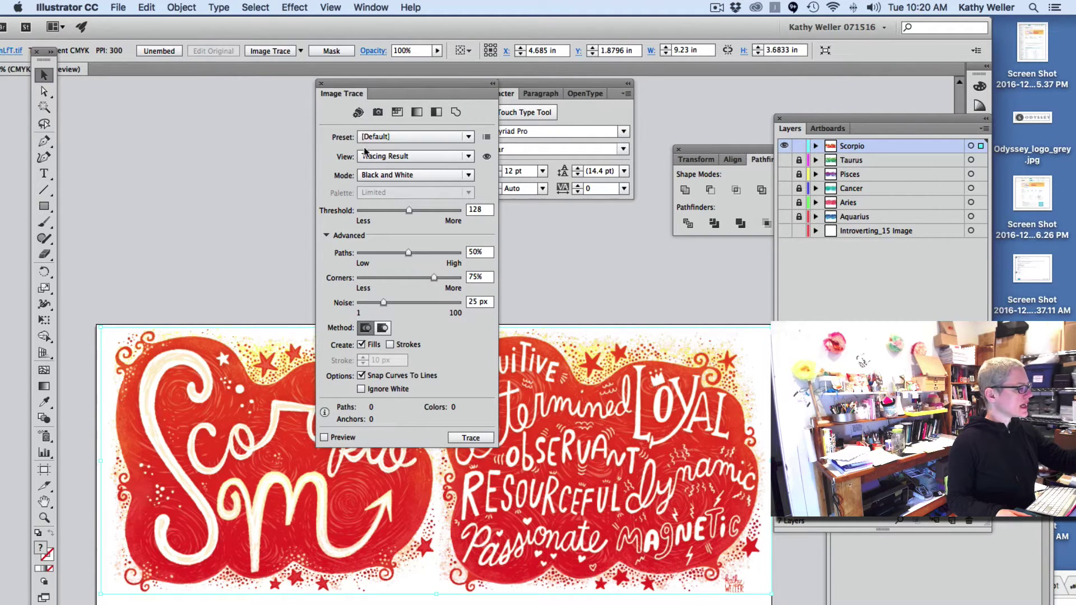
Step: Choose the High Fidelity Photo preset in the Image Trace panel to start the trace
left_click_drag(336, 81, 349, 93)
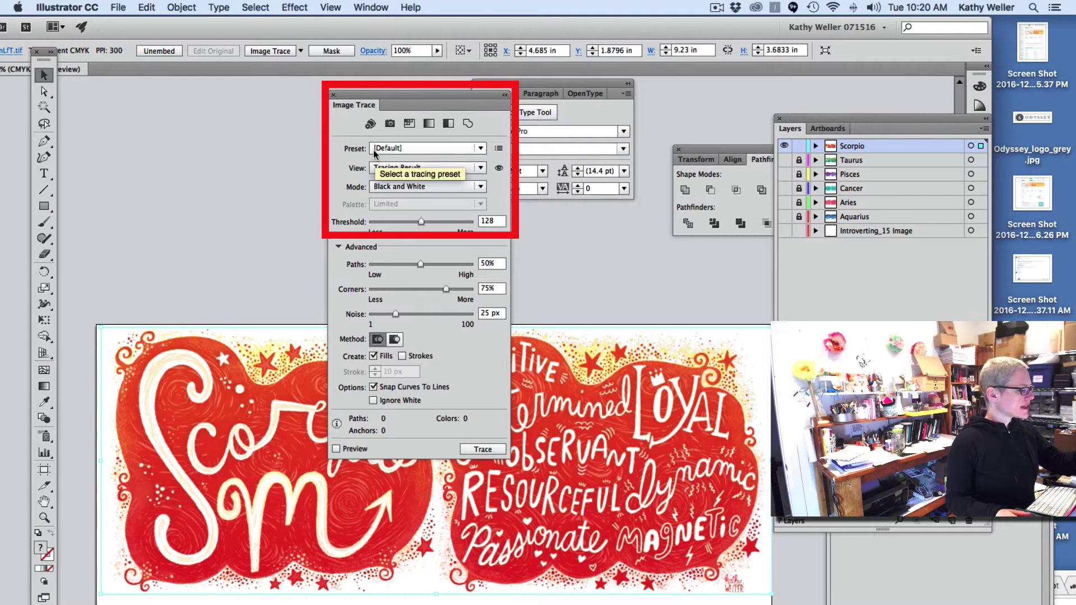
left_click(376, 153)
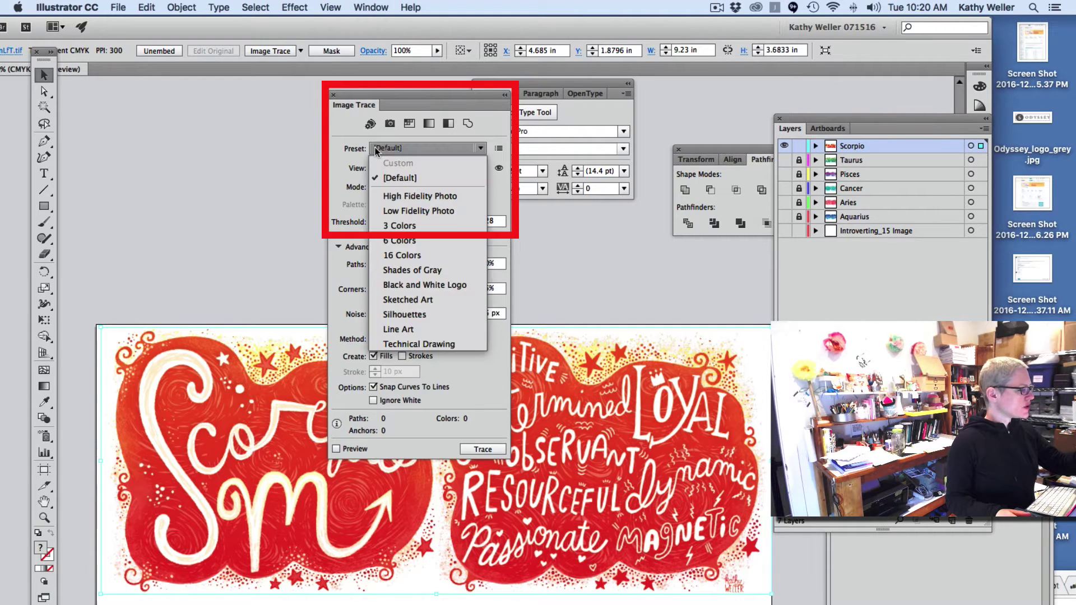
left_click(388, 197)
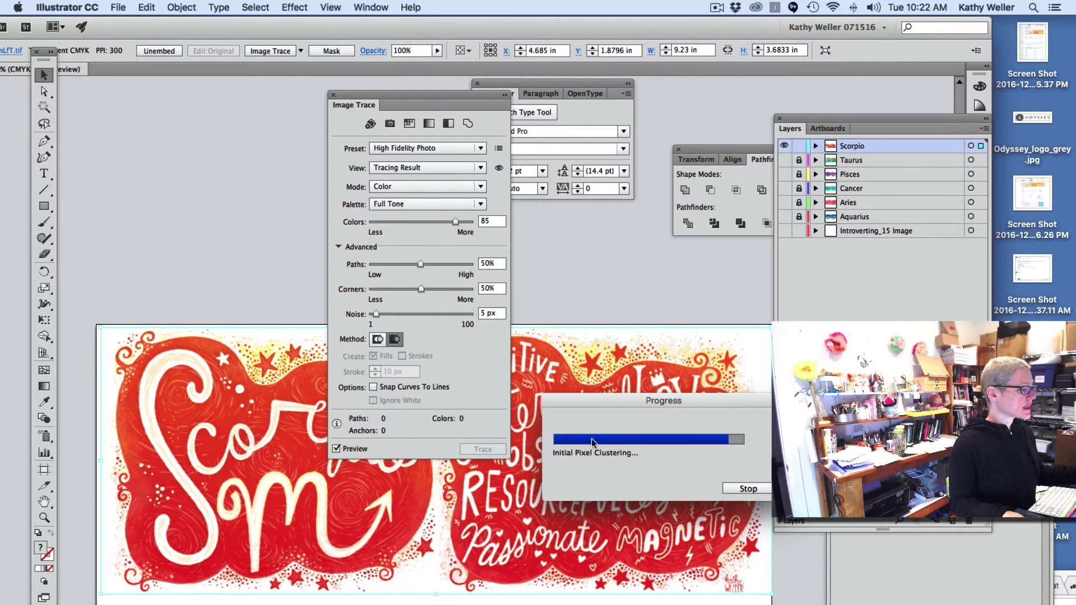
Step: Move the tracing Progress dialog off the artwork while the trace finishes
left_click_drag(593, 400, 570, 210)
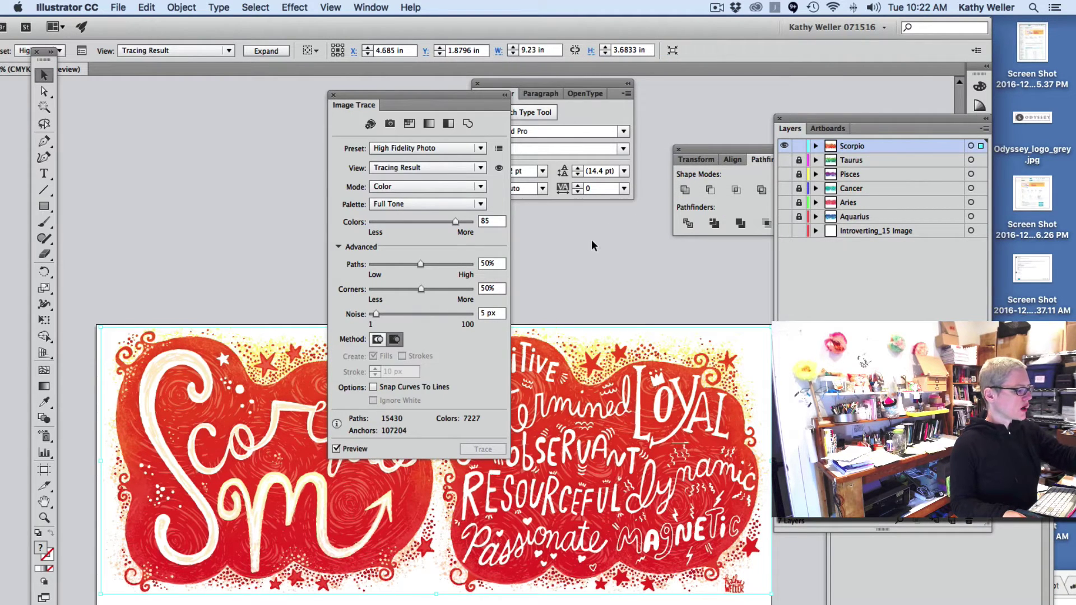
Step: Expand the traced Scorpio artwork via Object > Expand with Object and Fill checked
mouse_move(362, 106)
left_mouse_down()
mouse_move(740, 281)
mouse_move(779, 256)
mouse_move(756, 254)
mouse_move(760, 244)
left_mouse_up()
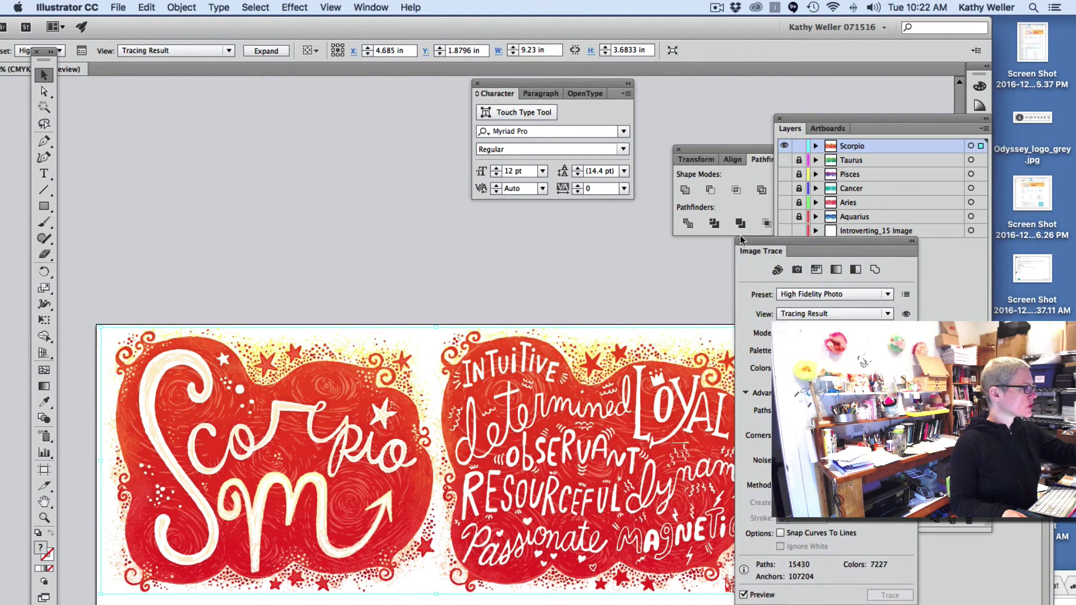
left_click(174, 10)
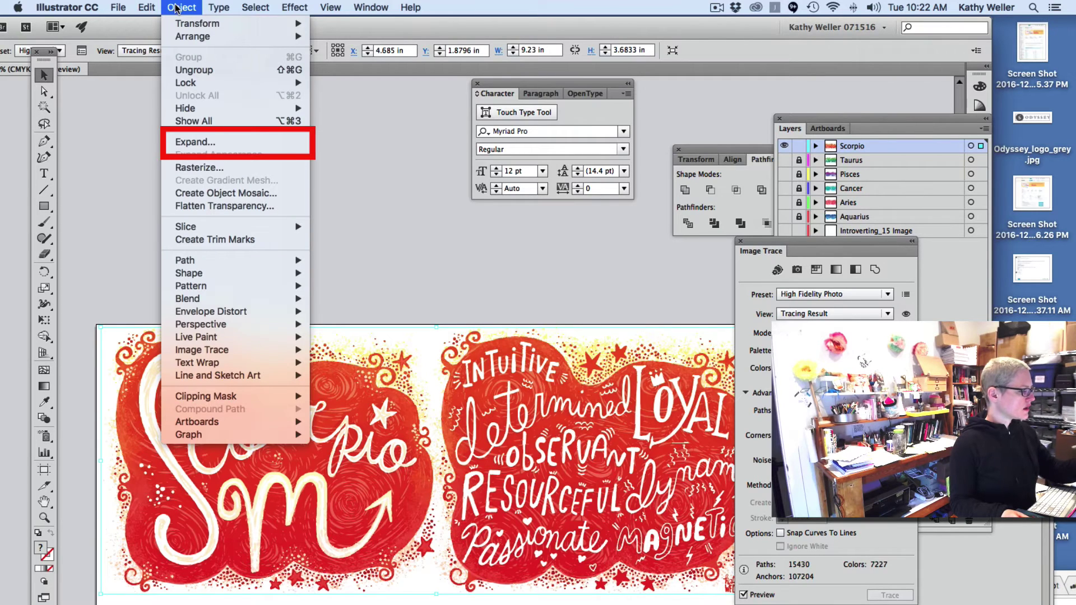
left_click(186, 144)
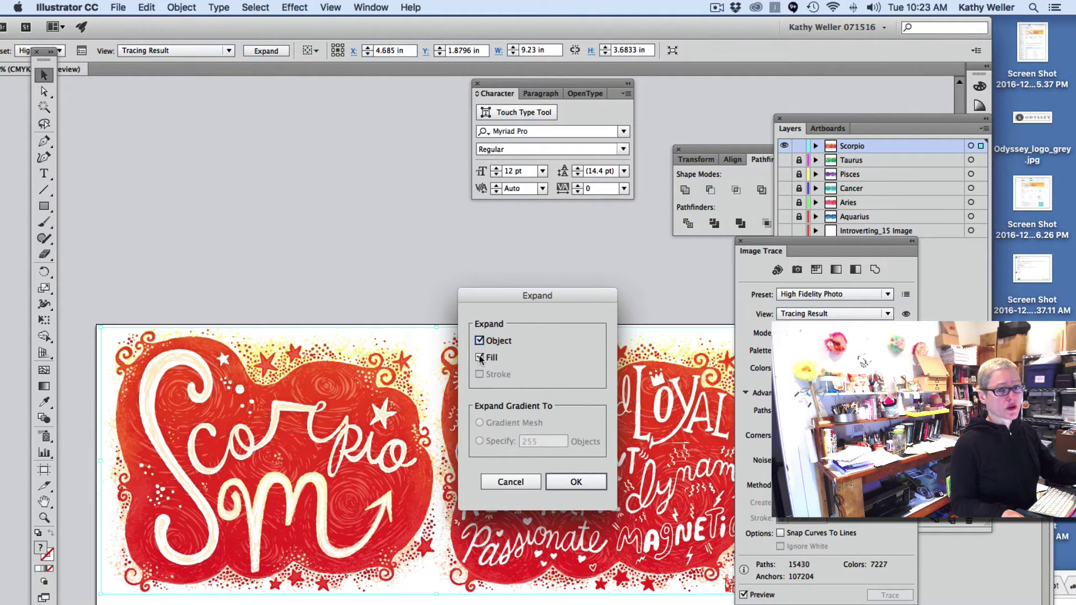
left_click(567, 485)
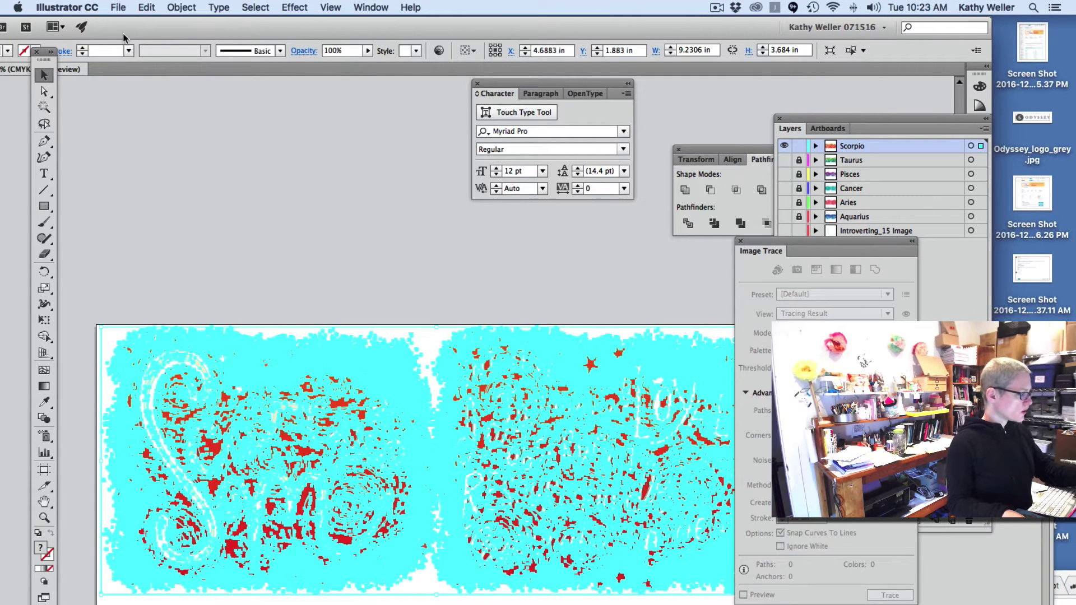
Step: Rearrange the windows, deselect, then marquee-select the whole expanded Scorpio artwork
left_click_drag(137, 26, 107, 25)
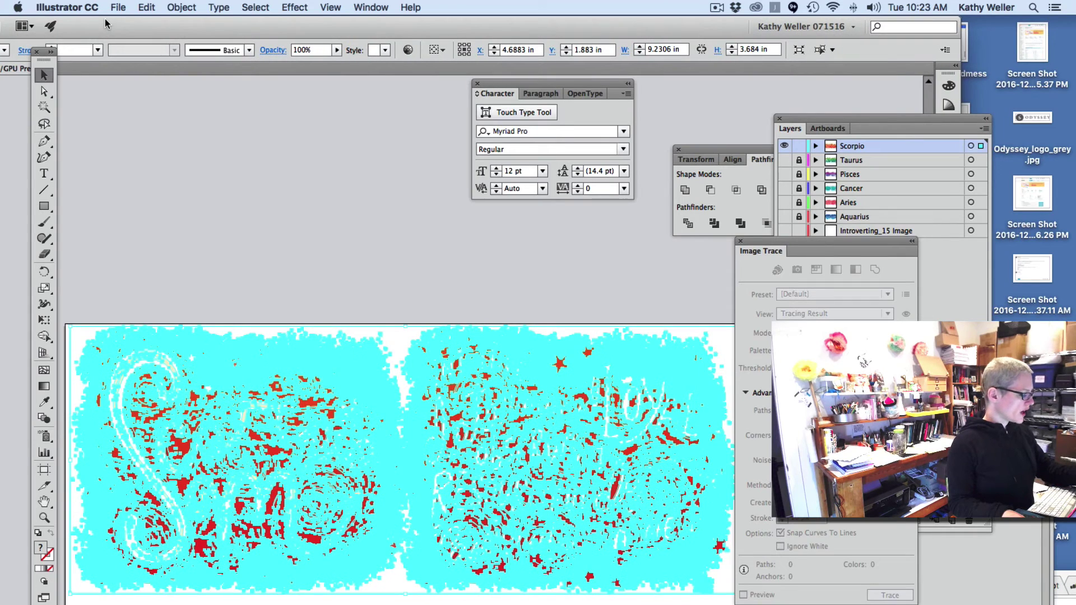
left_click_drag(762, 238, 836, 290)
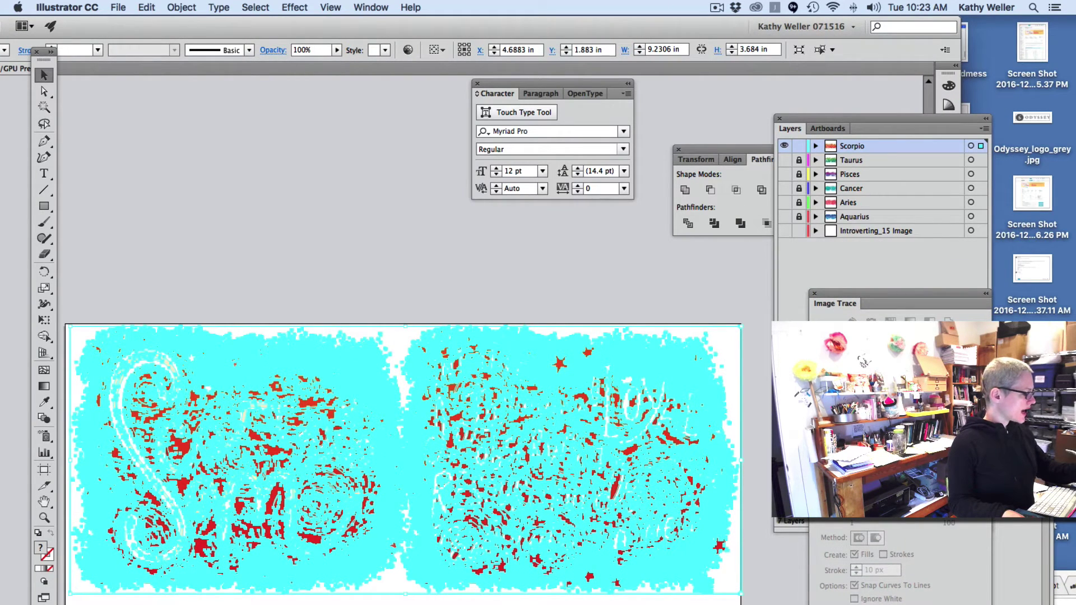
key("super+shift+a")
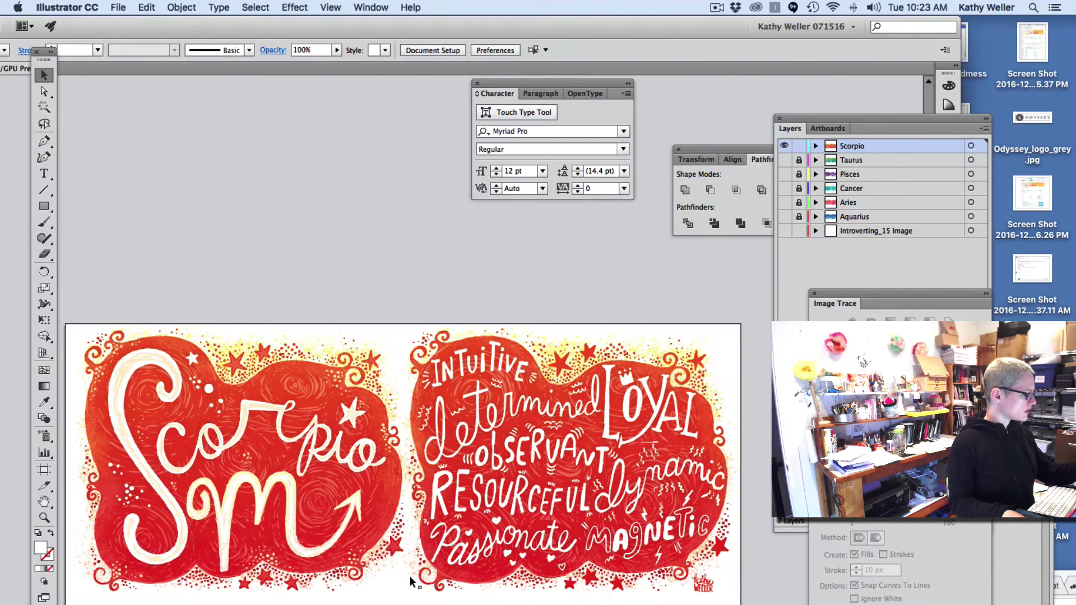
left_click_drag(147, 266, 354, 591)
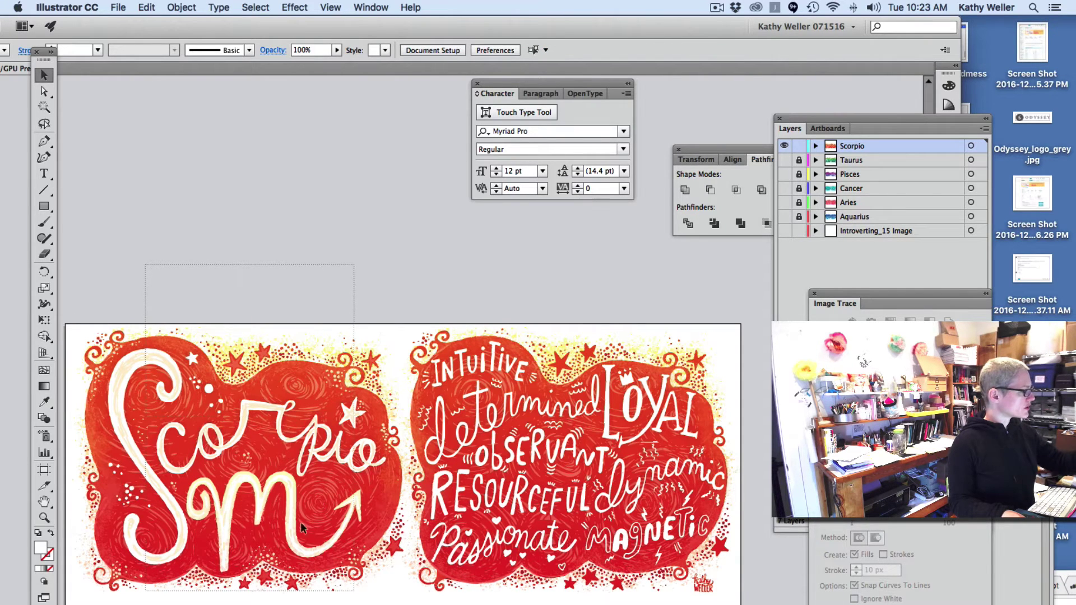
left_click(201, 554)
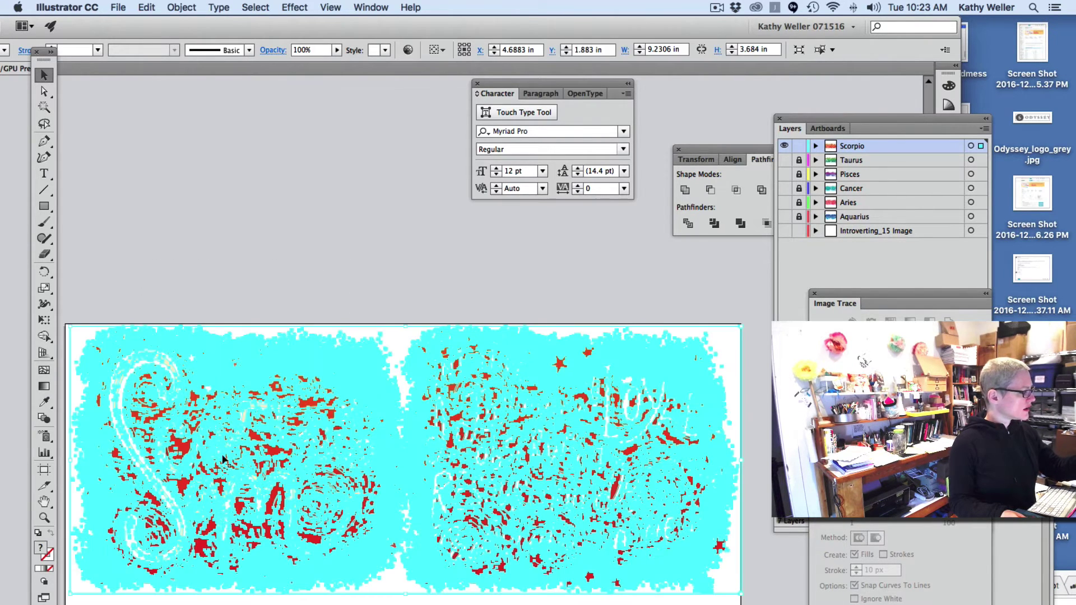
Step: Inspect individual paths with the Direct Selection tool, then clear the selection
left_click(45, 92)
left_click_drag(306, 240, 281, 216)
left_click_drag(486, 292, 399, 548)
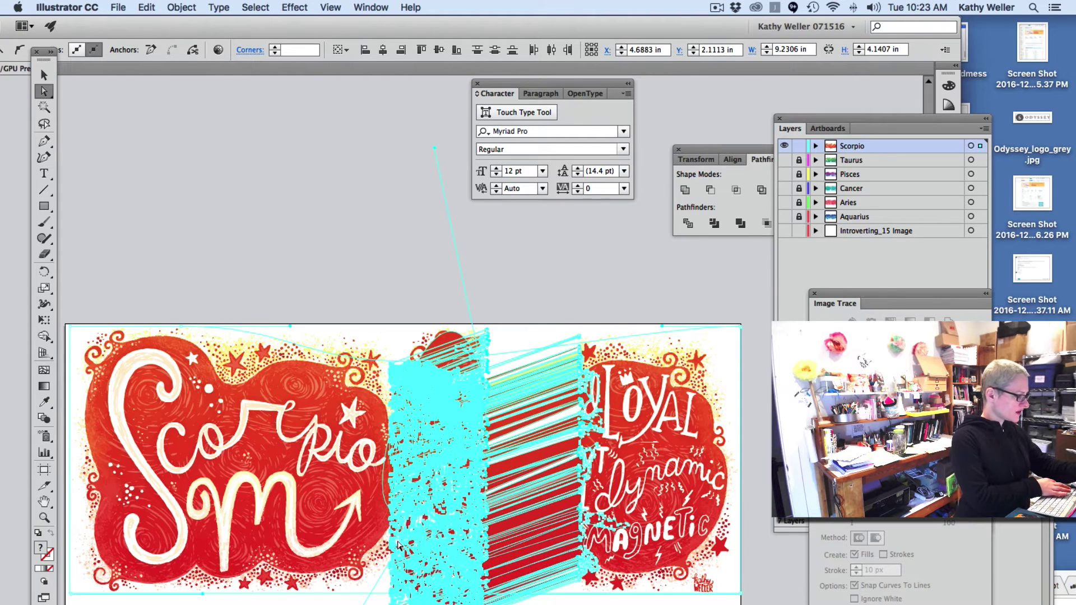
left_click(380, 317)
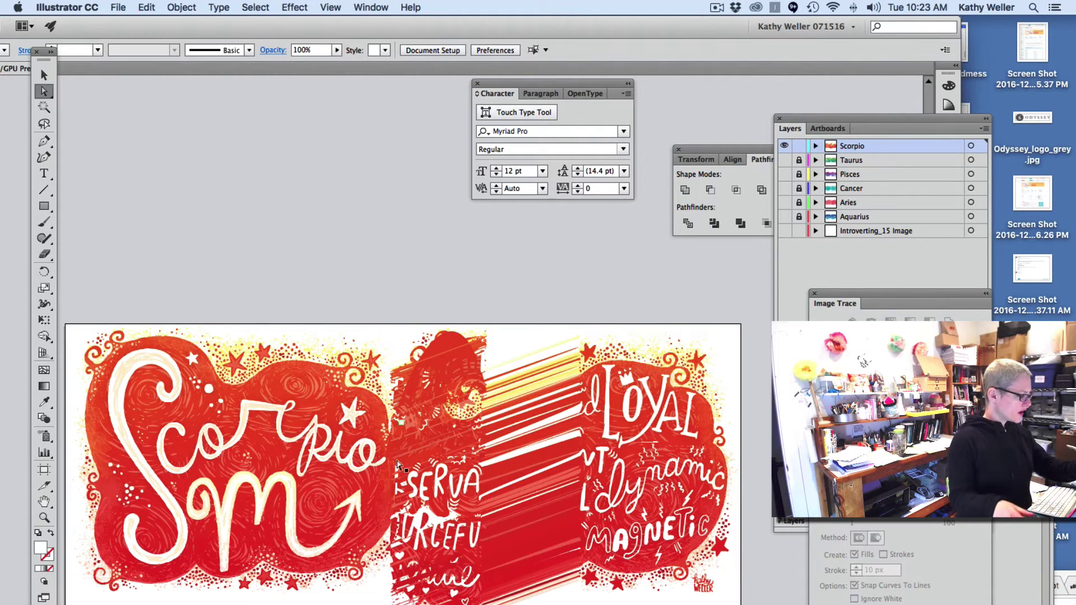
left_click(370, 563)
left_click(374, 577)
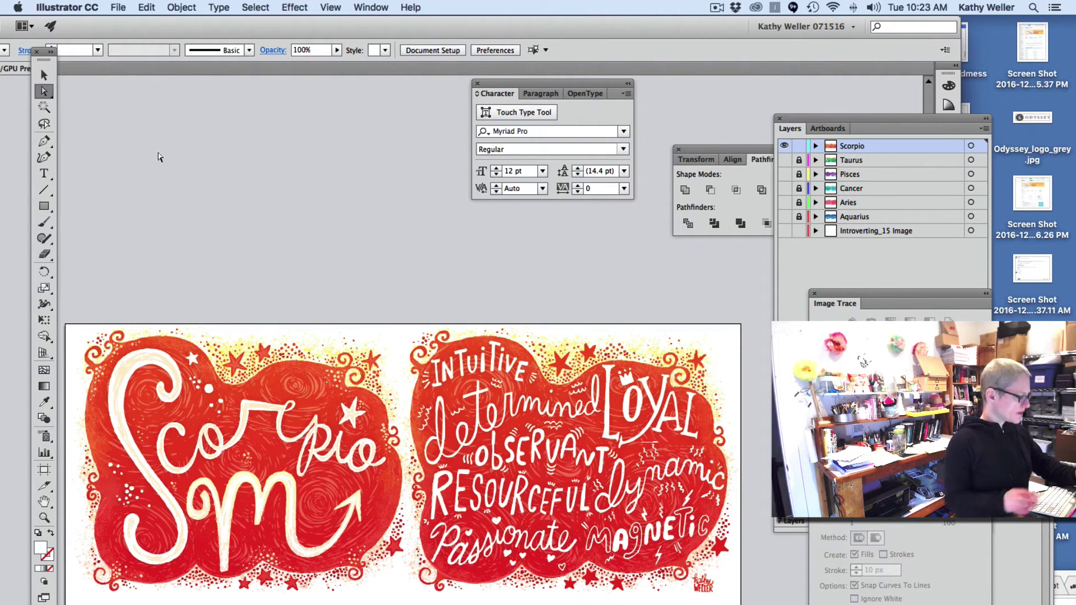
Step: Select the artwork's right half, then create a new 10 × 10 in document named 'test'
mouse_move(384, 297)
left_mouse_down()
mouse_move(638, 604)
mouse_move(754, 604)
left_mouse_up()
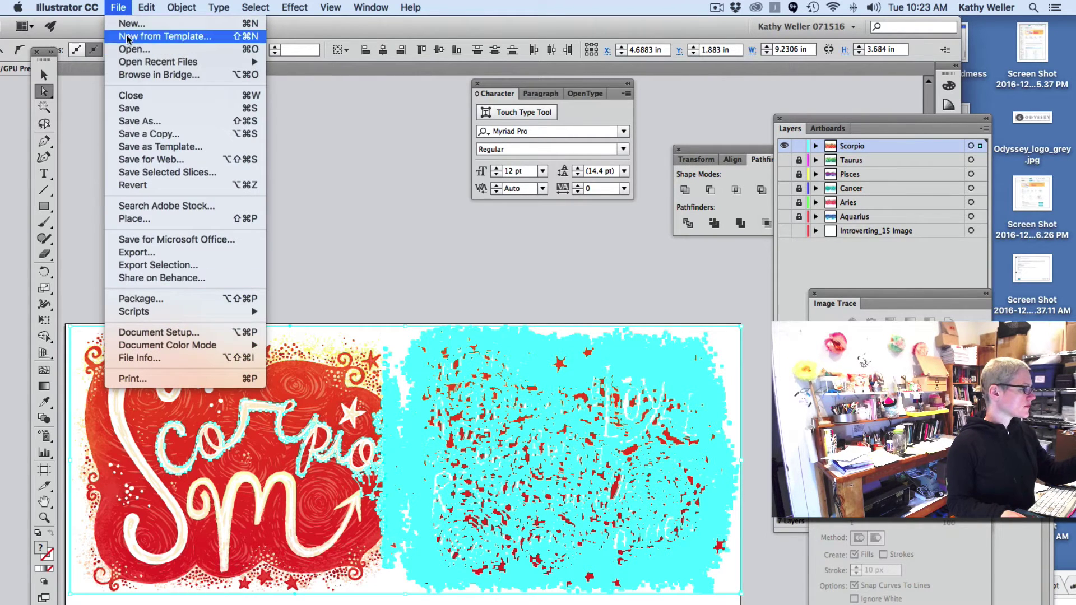
left_click(129, 27)
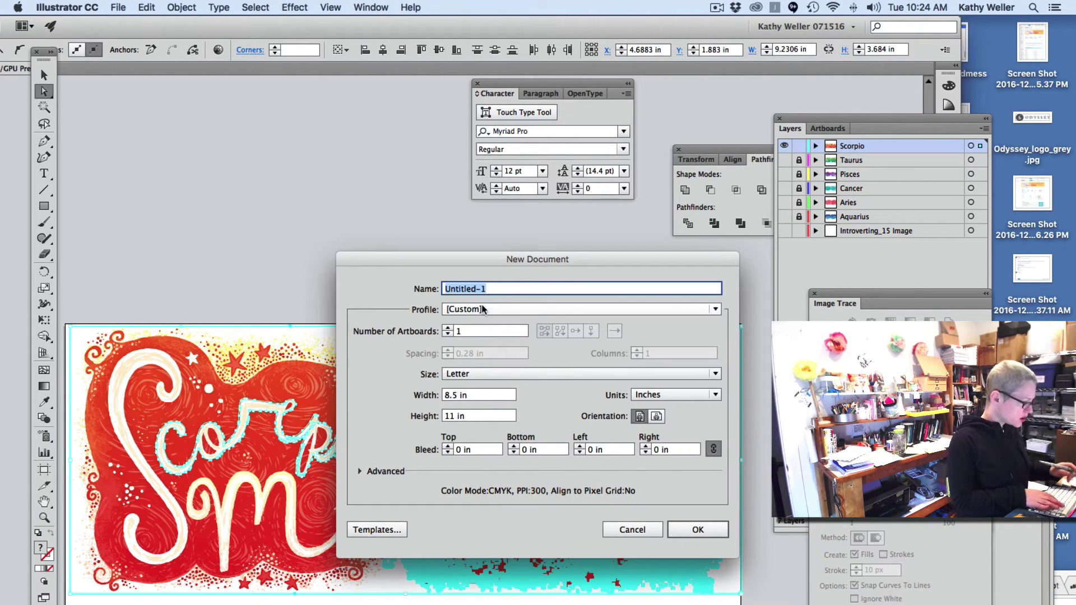
type("test")
left_click(455, 396)
left_click_drag(457, 395, 439, 395)
type("10")
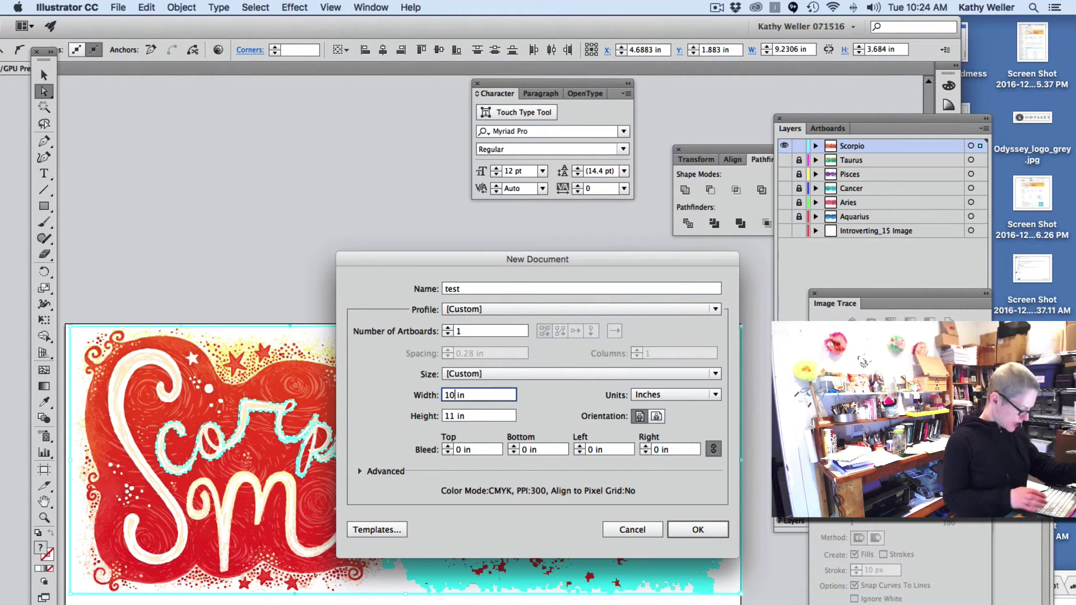
key("Tab")
type("10")
left_click(692, 531)
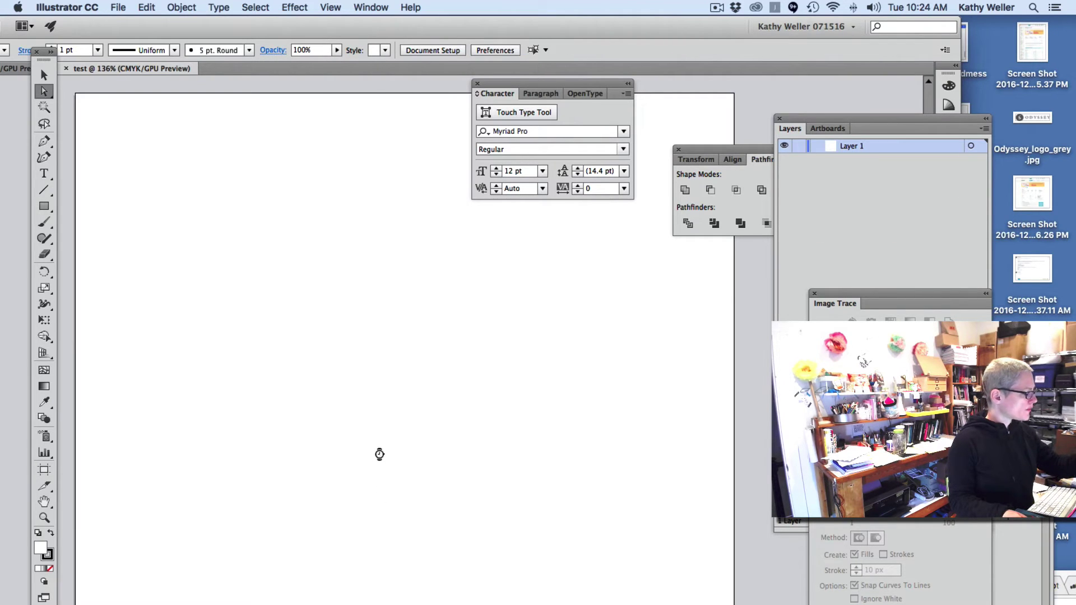
Step: Paste the traced lettering into 'test' and delete the stray segment and left-edge points
key("super+v")
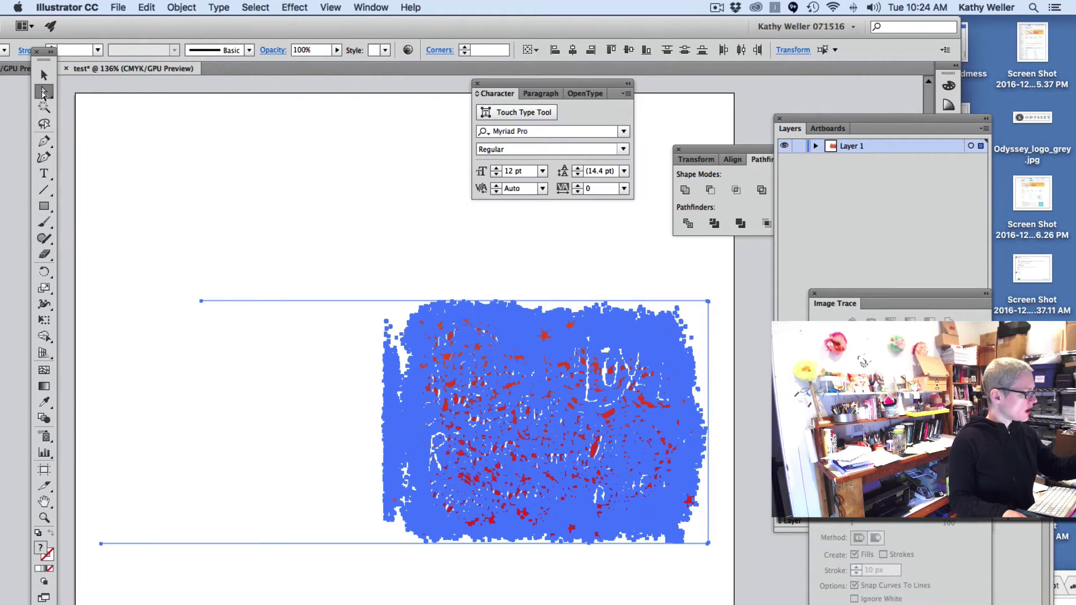
left_click(45, 90)
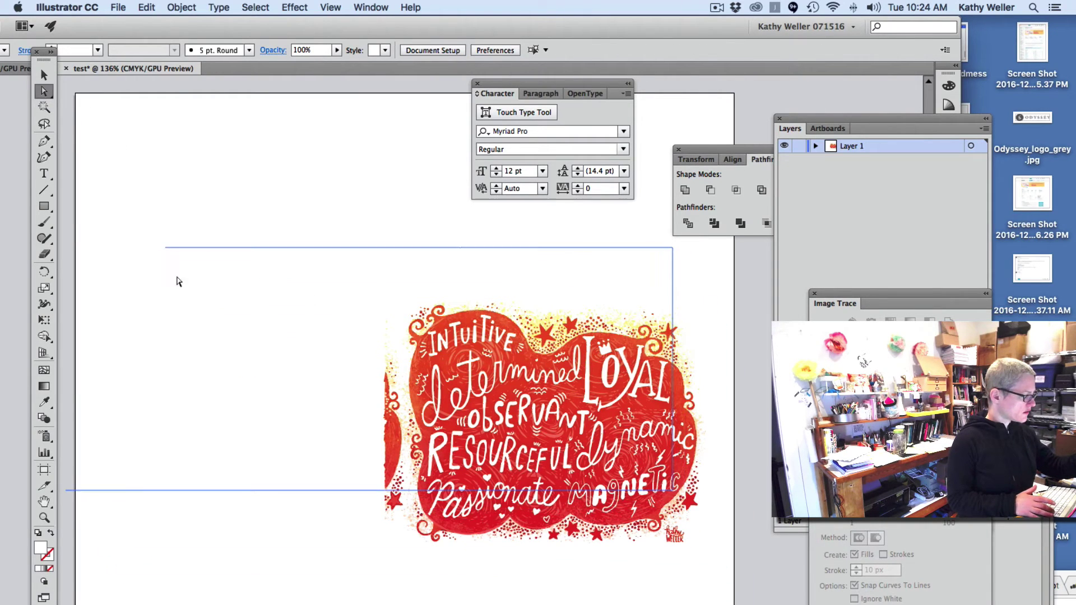
left_click(167, 266)
left_click(133, 222)
left_click_drag(140, 225, 395, 485)
key("Delete")
key("Delete")
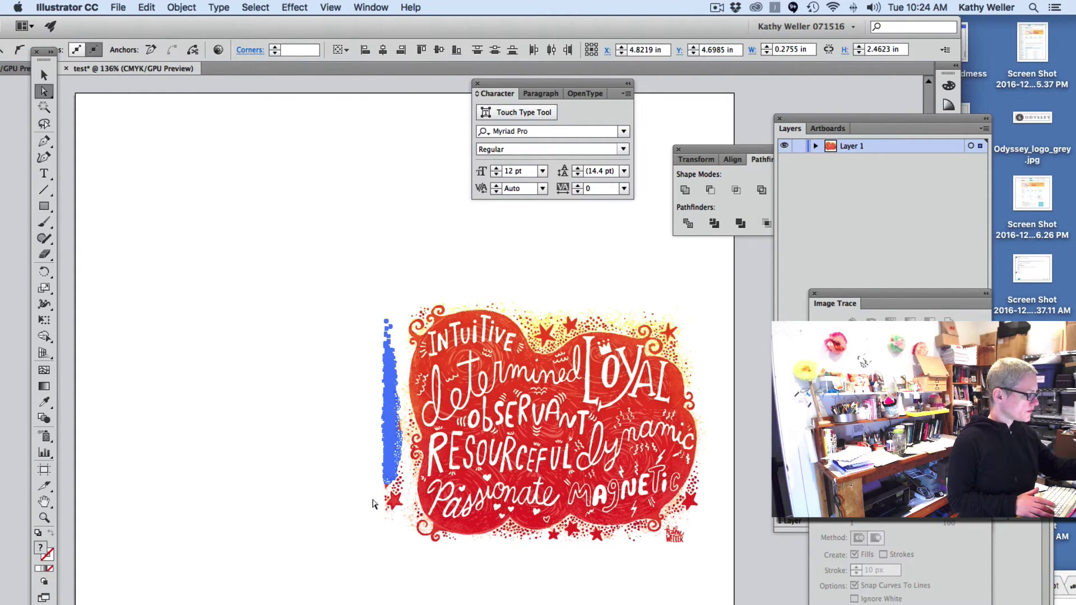
left_click(364, 388)
left_click_drag(370, 346, 405, 528)
key("Delete")
key("Delete")
left_click_drag(396, 452, 404, 501)
key("Delete")
Step: Scale the whole lettering artwork up by its corner handles to fill the artboard
mouse_move(307, 219)
left_mouse_down()
mouse_move(644, 554)
mouse_move(712, 593)
left_mouse_up()
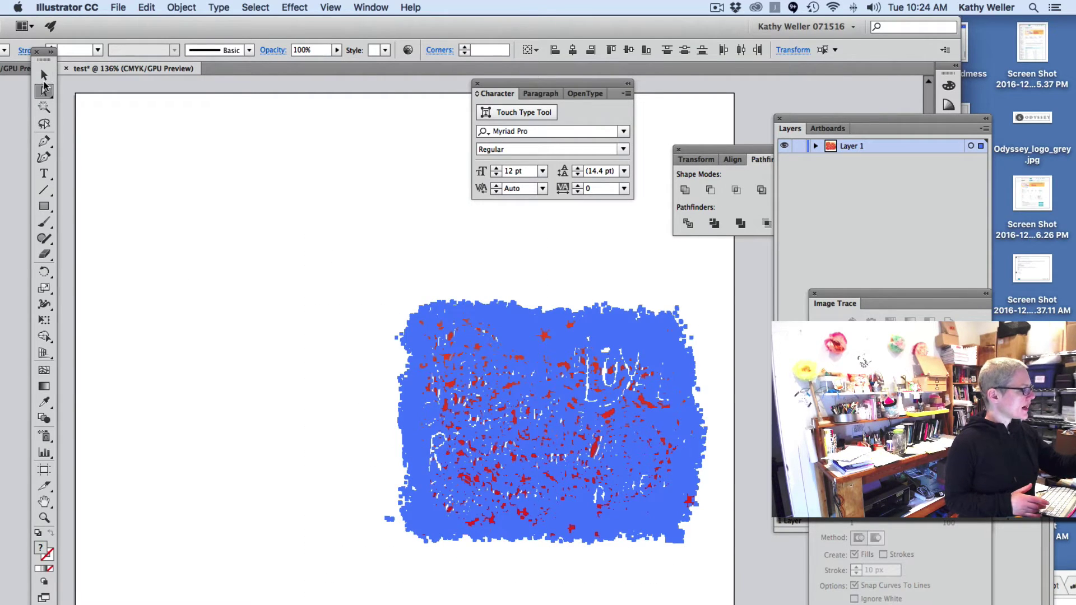
left_click(44, 74)
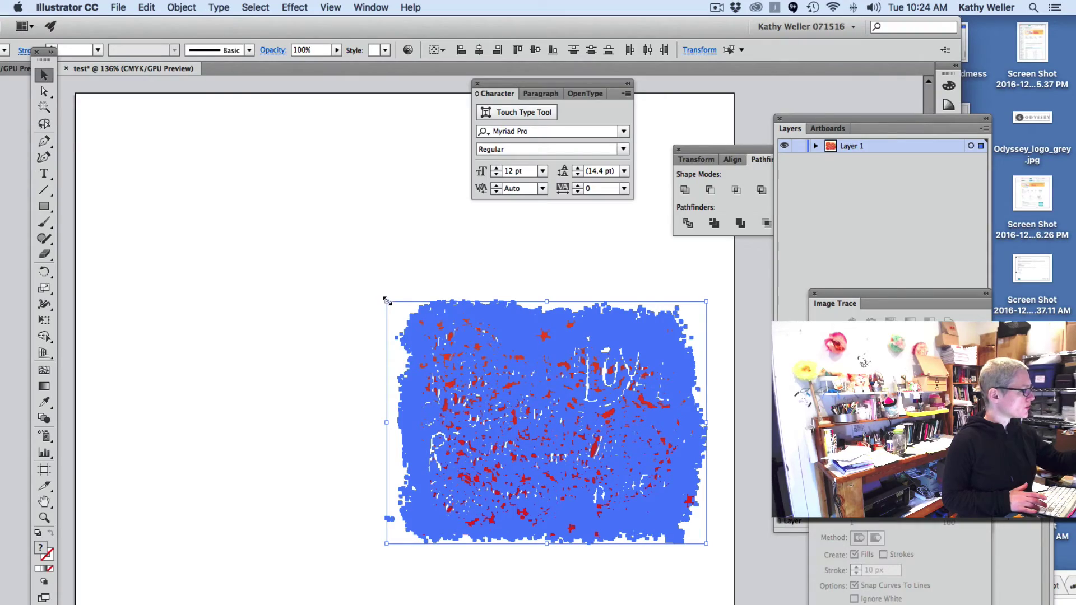
left_click_drag(382, 296, 89, 103)
left_click_drag(129, 542, 83, 577)
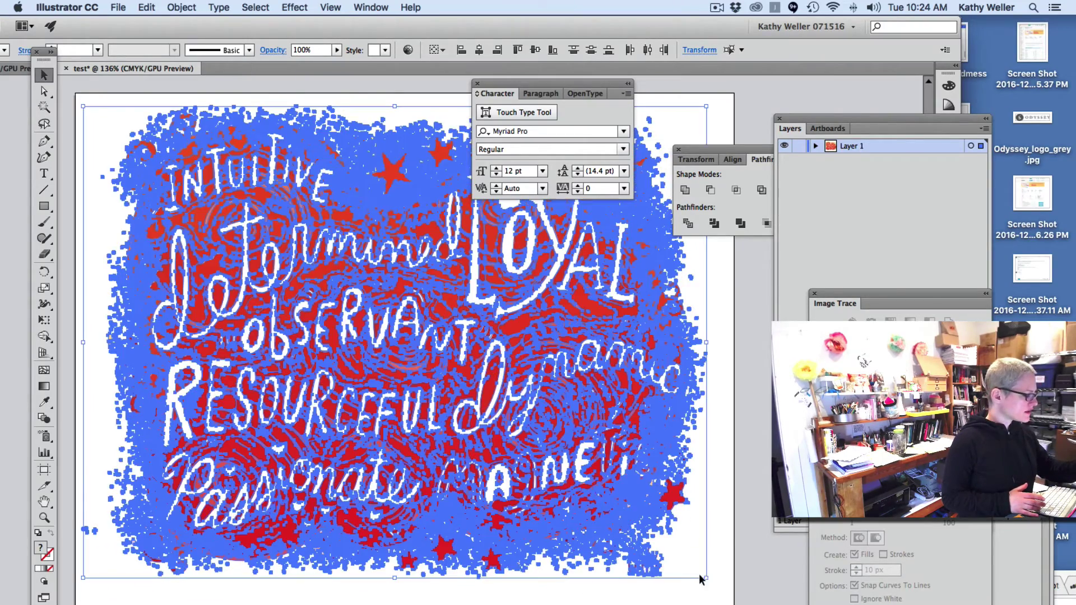
left_click_drag(707, 580, 726, 593)
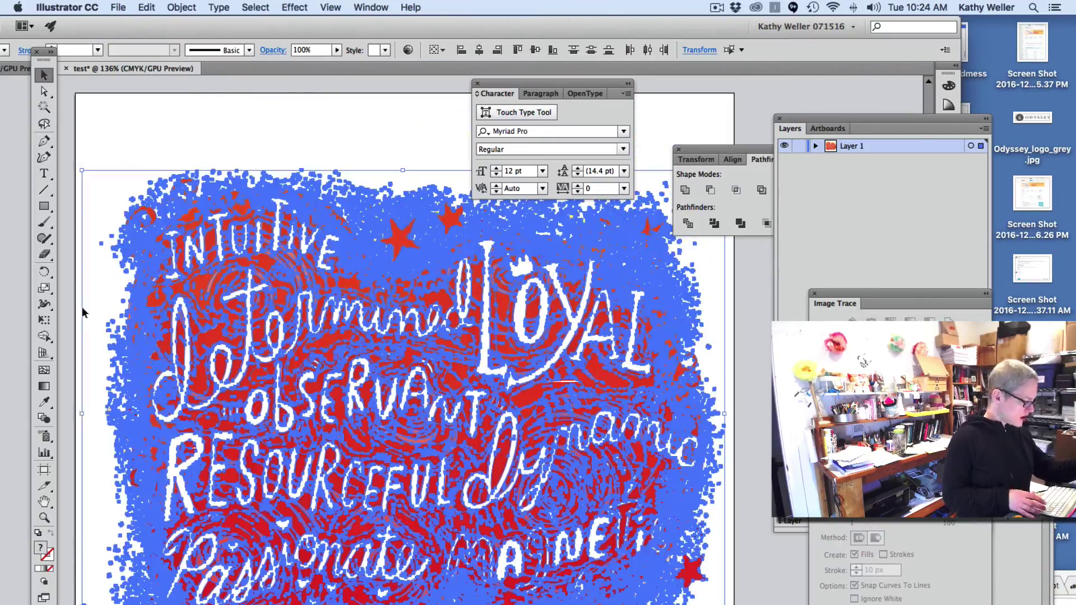
left_click(93, 381)
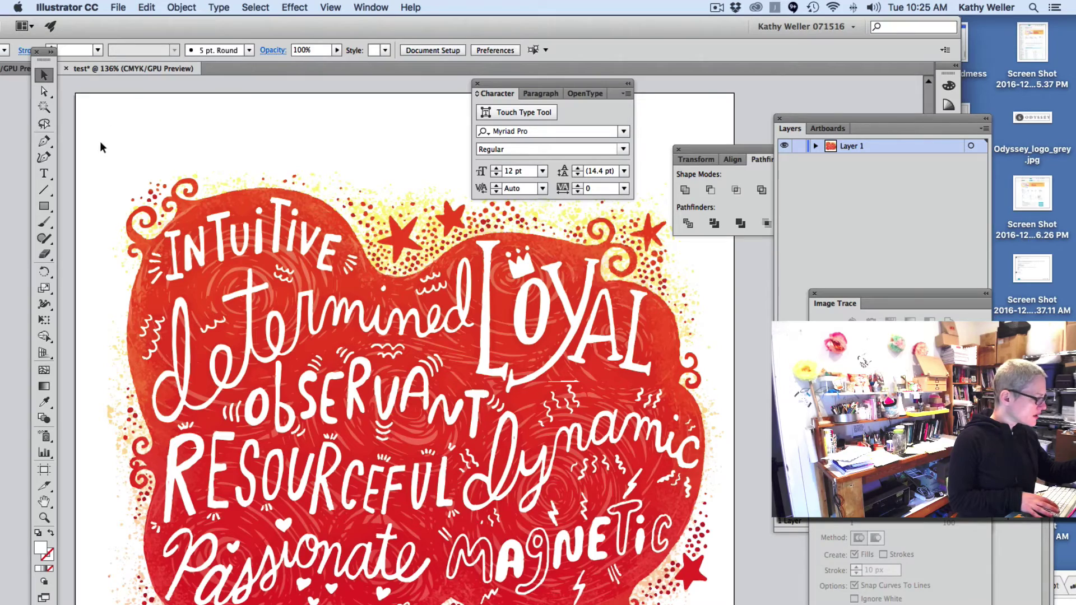
left_click_drag(117, 31, 152, 31)
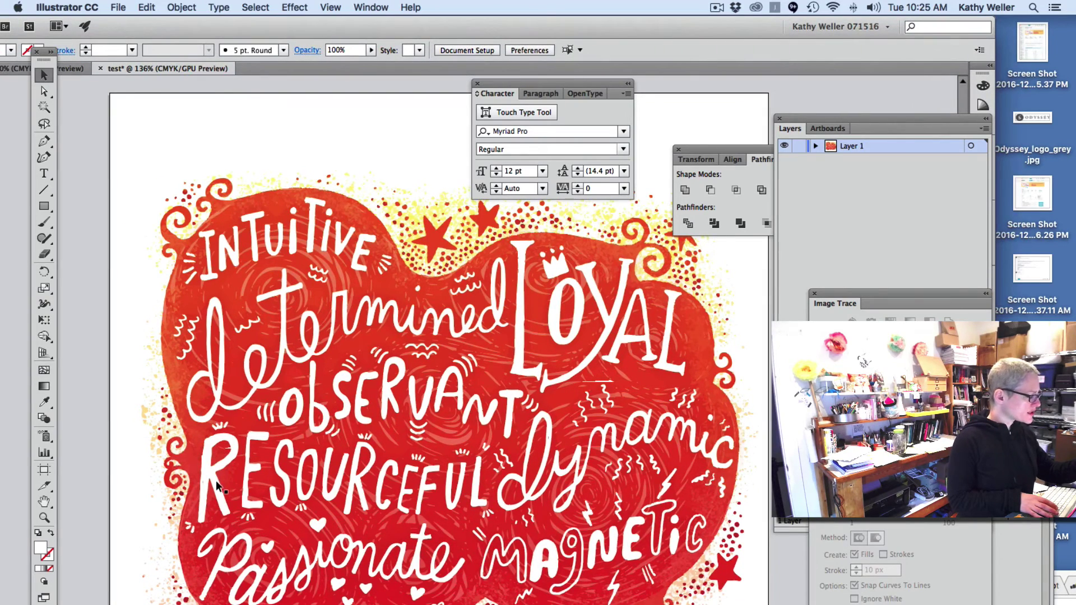
key("super+equal")
key("super+equal")
key("super+minus")
key("super+minus")
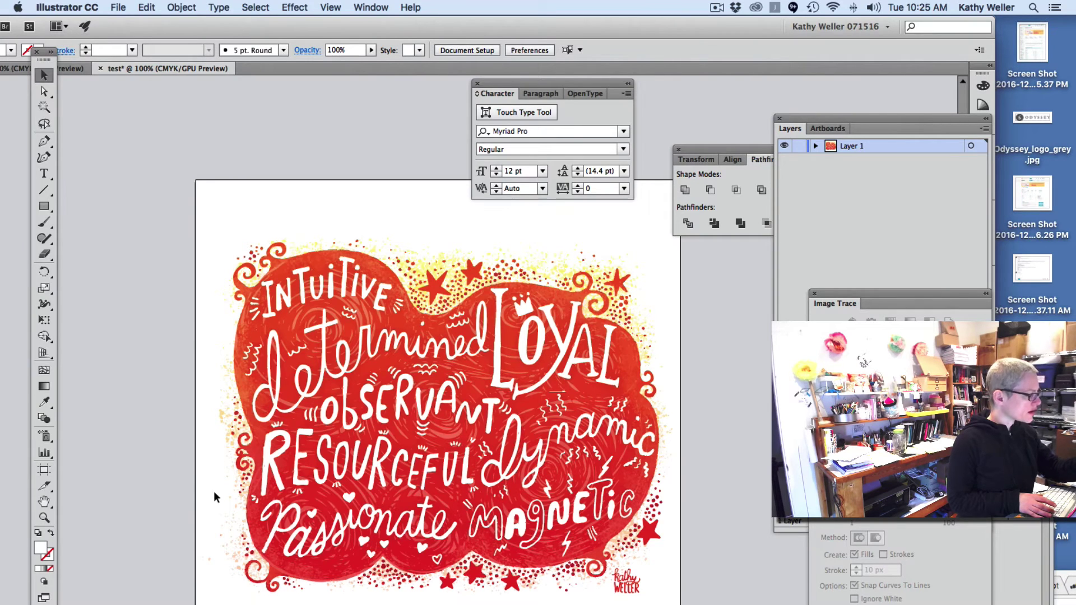
left_click_drag(152, 26, 124, 28)
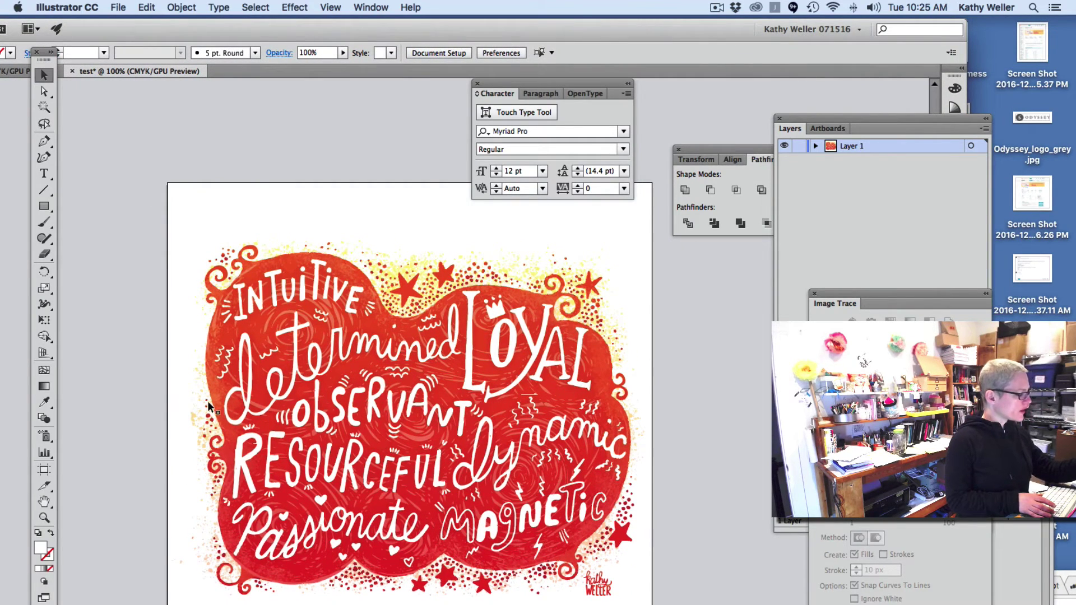
left_click(526, 399)
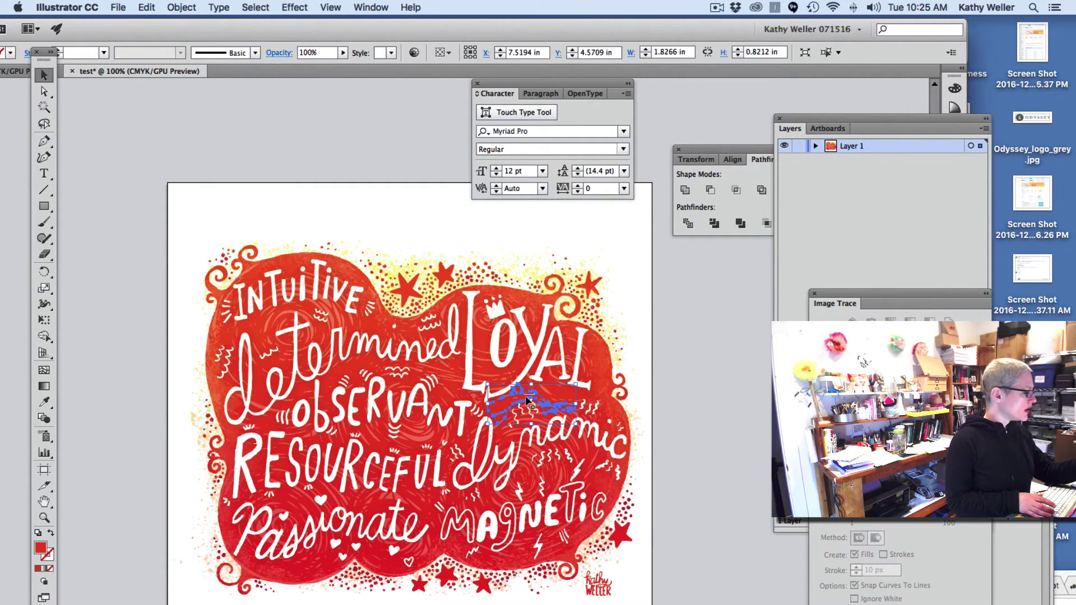
left_click(112, 304)
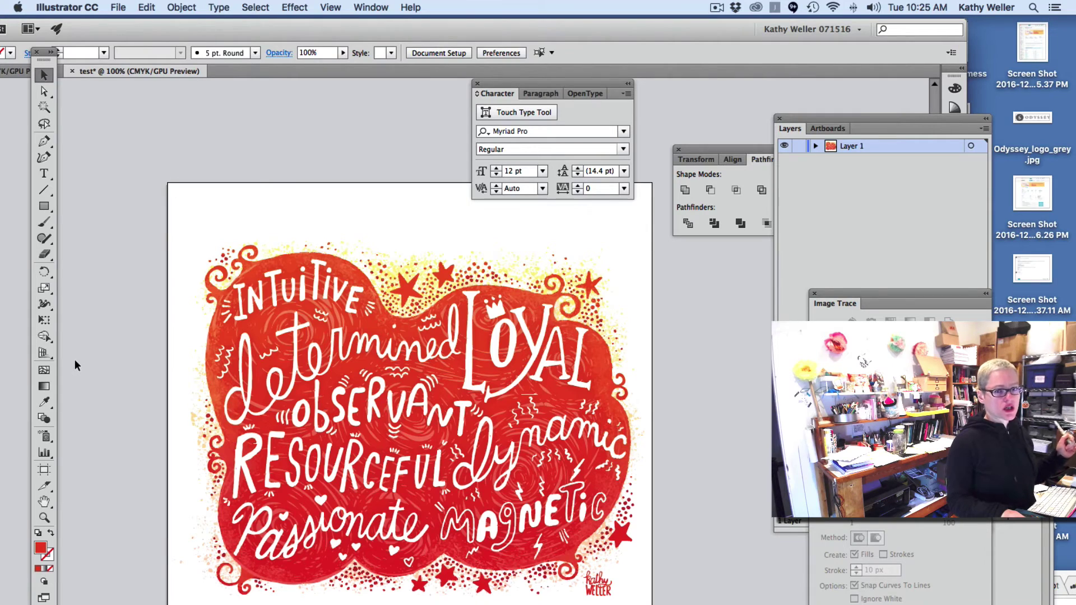
left_click(45, 403)
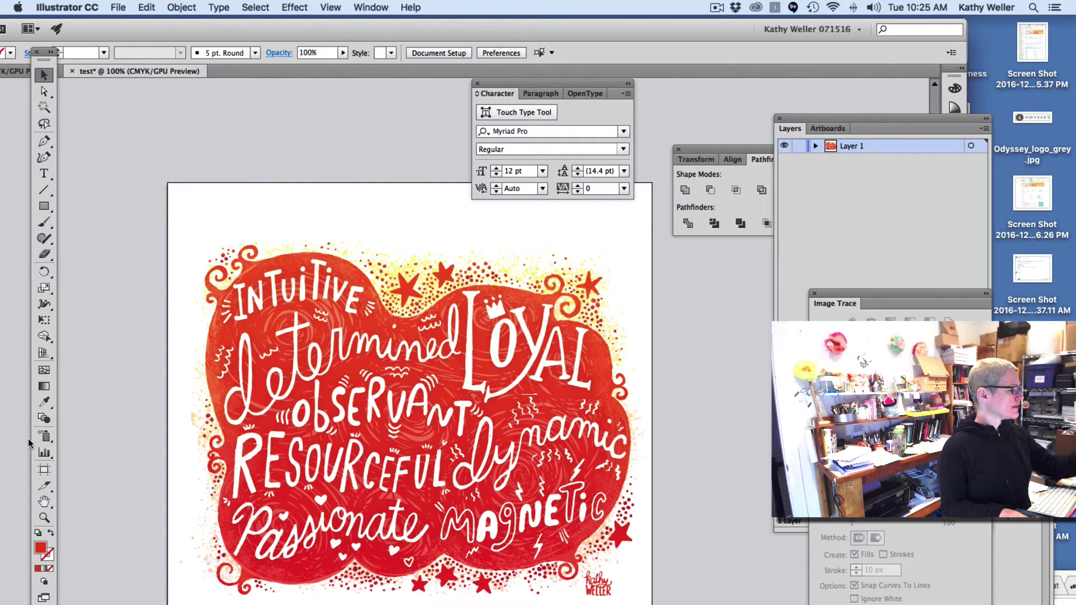
Step: Float the Image Trace panel over the test document, showing the Default preset in Black and White mode
left_click_drag(122, 28, 170, 27)
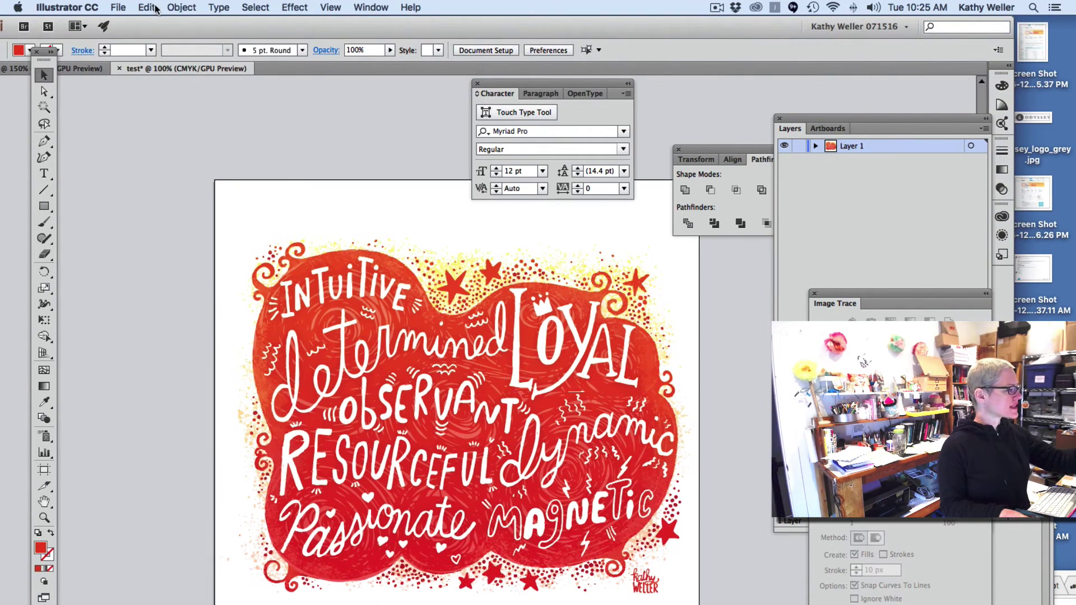
left_click(171, 8)
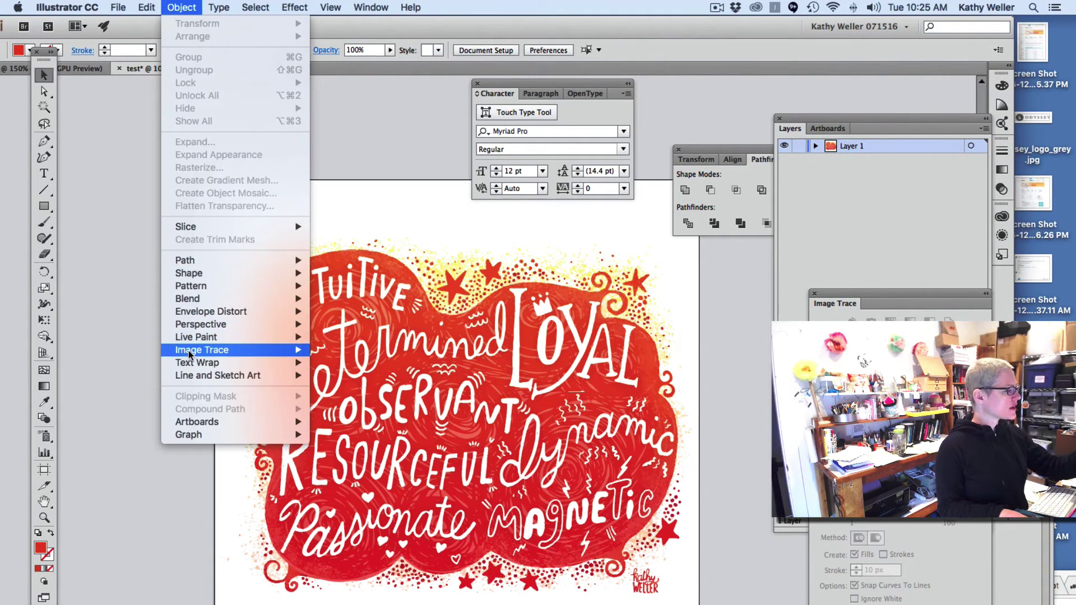
mouse_move(293, 352)
left_click(373, 90)
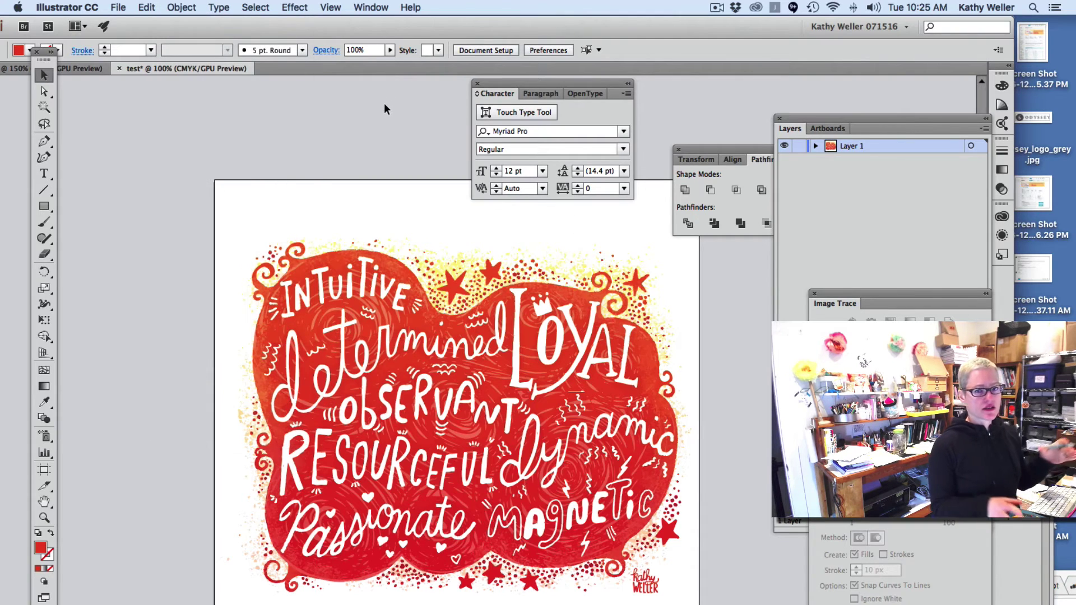
left_click_drag(829, 294, 314, 166)
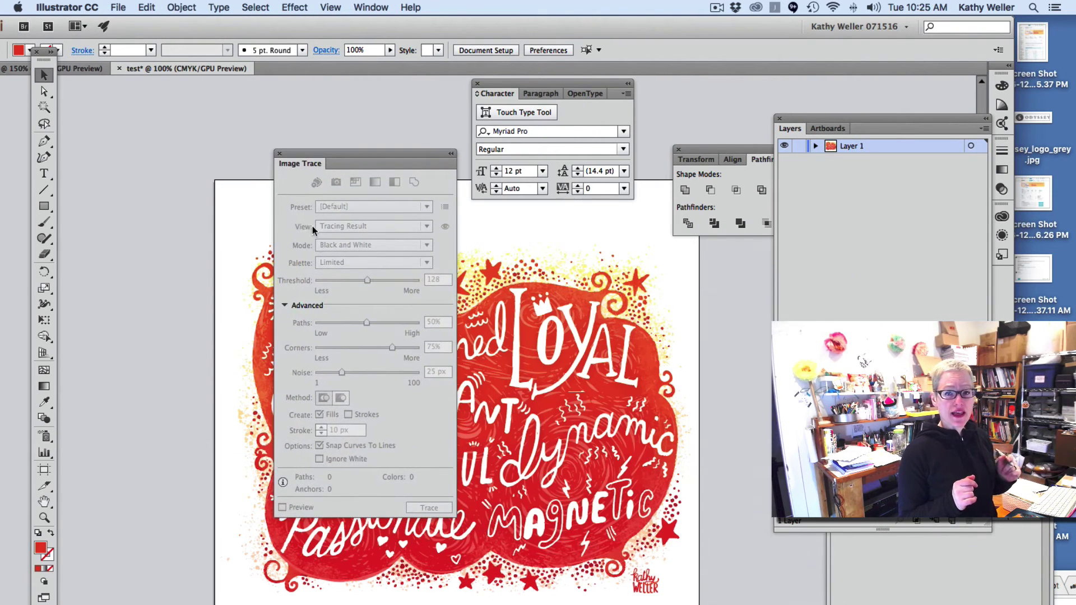